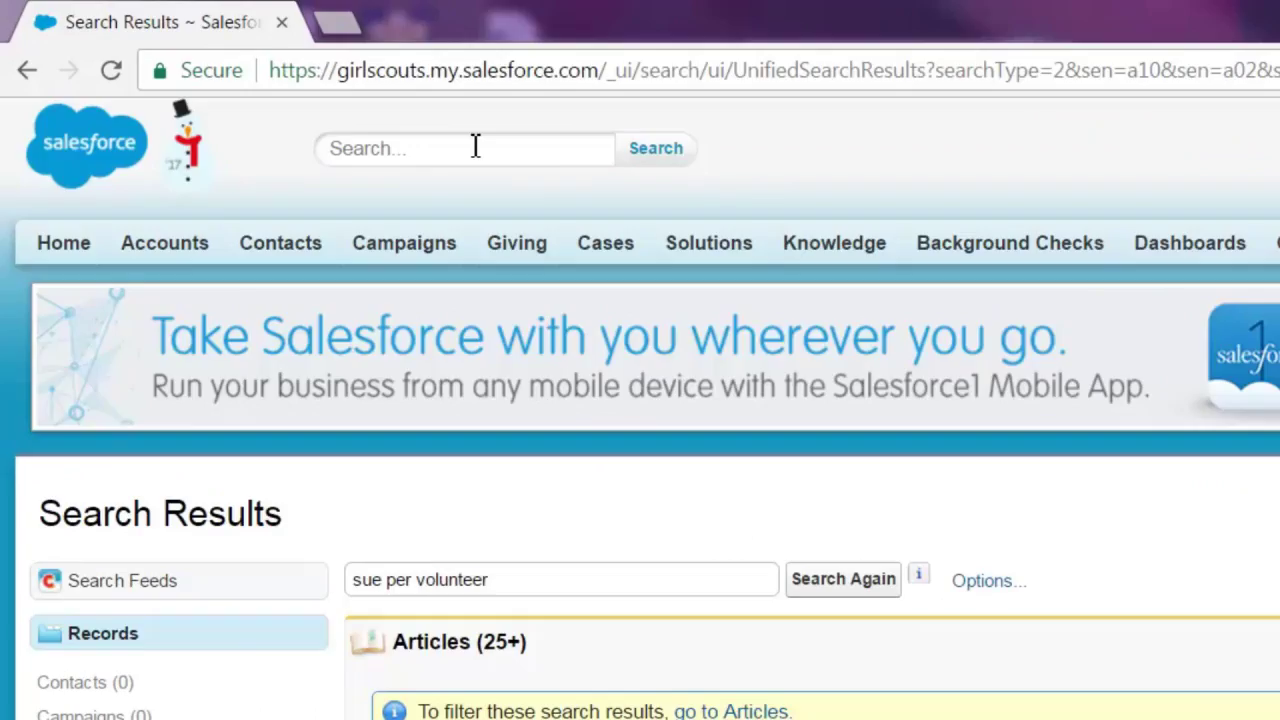
- Search the records for the parent volunteer by name
{"action": "left_click", "coordinate": [476, 147]}
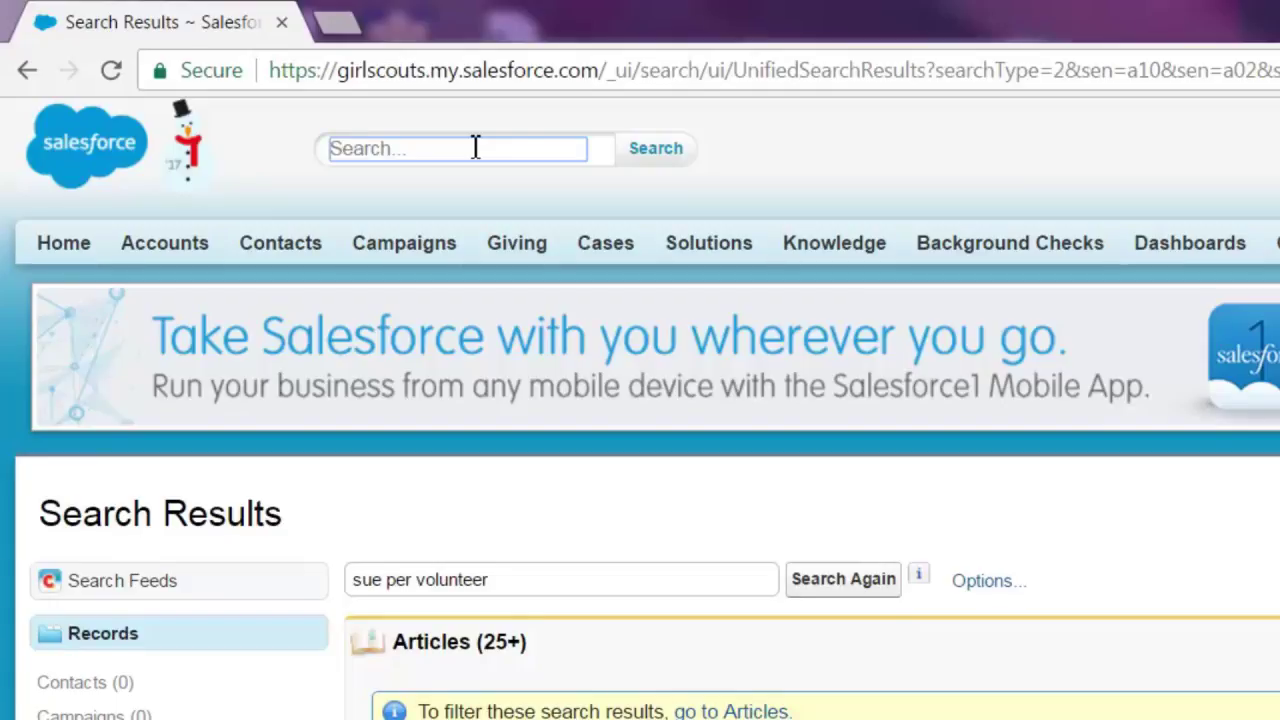
{"action": "type", "text": "sue per volunteer"}
{"action": "key", "text": "Return"}
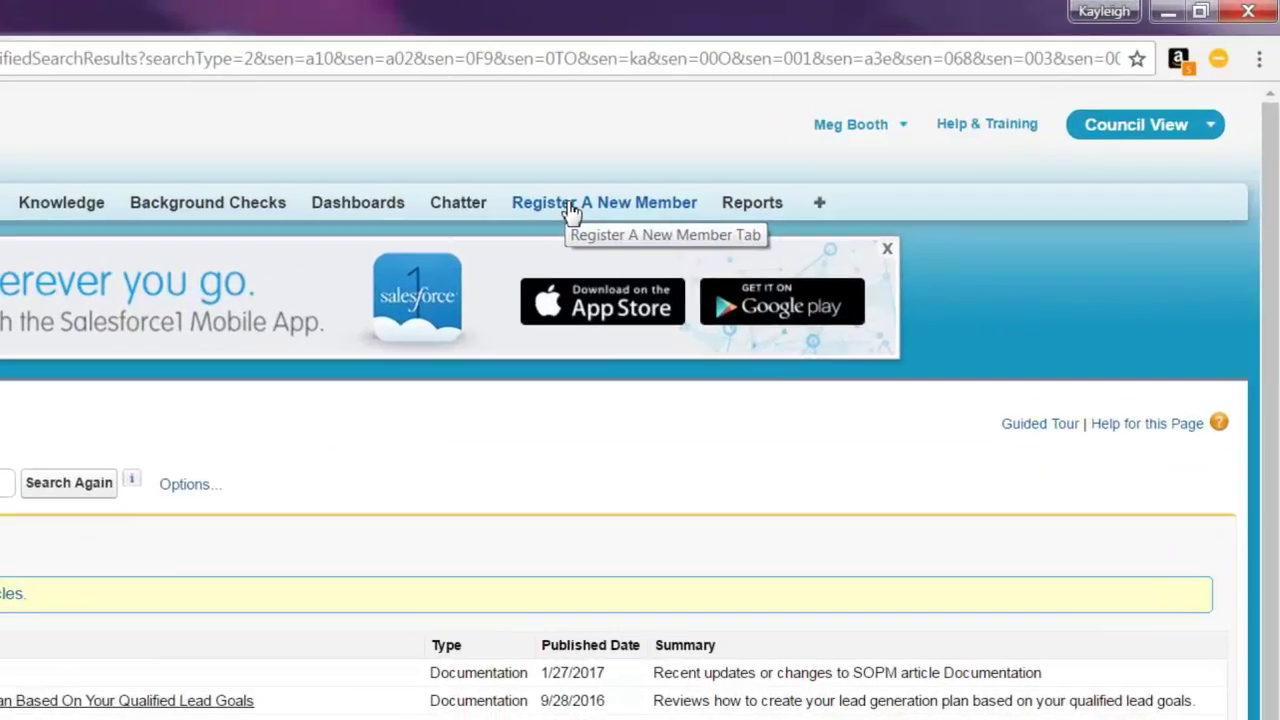
- Start a new member registration with the $15.00 Girl Membership
{"action": "left_click", "coordinate": [806, 140]}
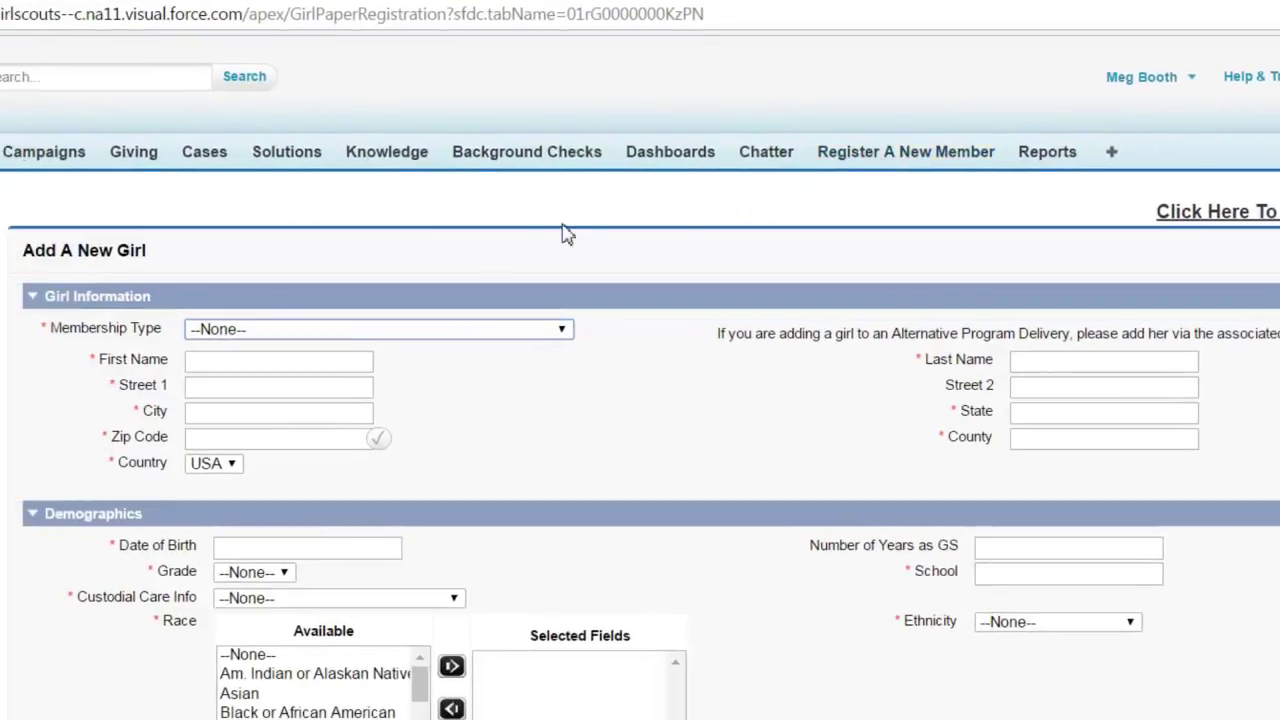
{"action": "left_click", "coordinate": [260, 332]}
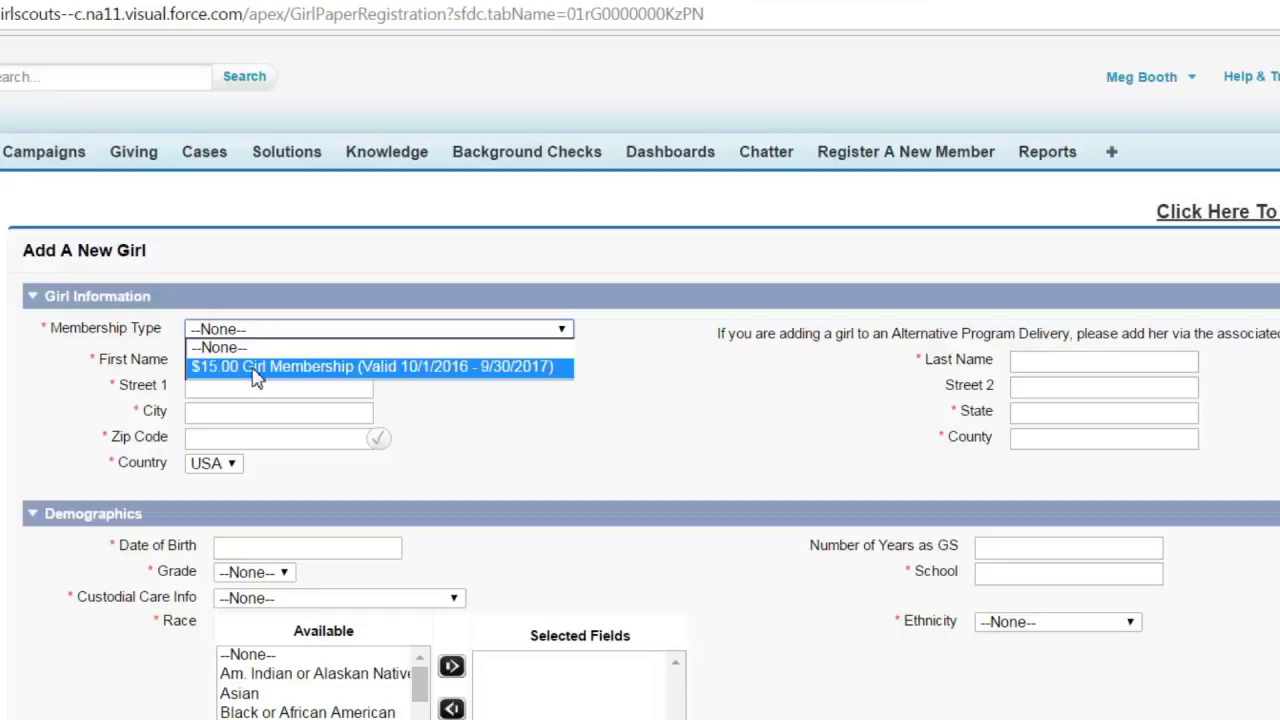
{"action": "left_click", "coordinate": [256, 370]}
- Enter the girl's first and last name
{"action": "left_click", "coordinate": [244, 368]}
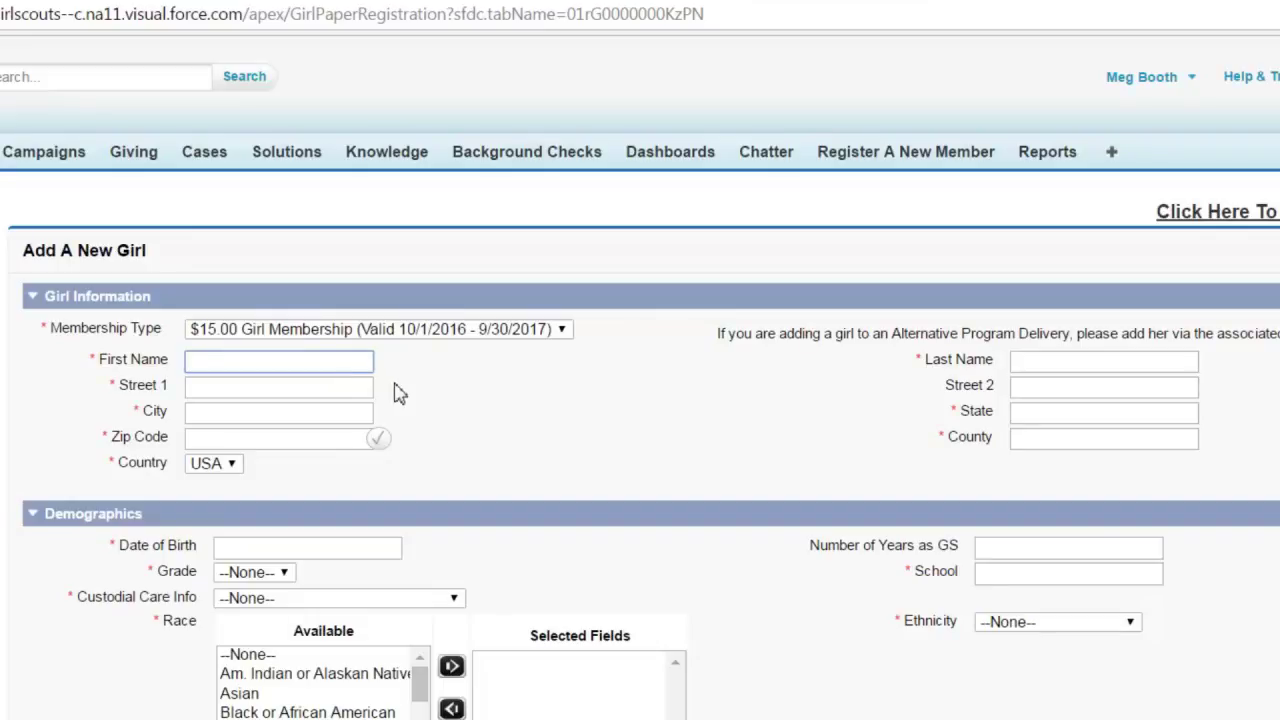
{"action": "type", "text": "Thyme"}
{"action": "key", "text": "Tab"}
{"action": "type", "text": "Volunteer"}
{"action": "key", "text": "Tab"}
- Enter the girl's street address, city Indianapolis and state IN
{"action": "type", "text": "1122 TR"}
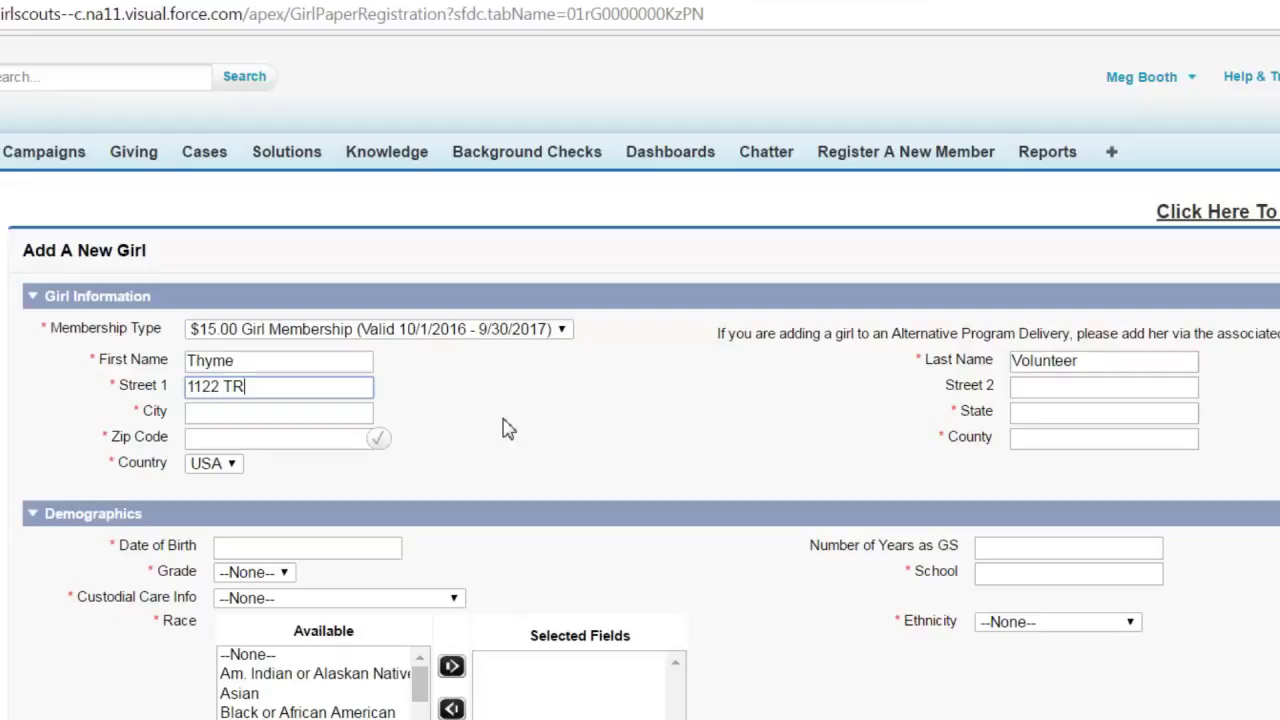
{"action": "key", "text": "BackSpace"}
{"action": "type", "text": "est Drive"}
{"action": "key", "text": "Tab"}
{"action": "key", "text": "Tab"}
{"action": "type", "text": "Indianapolis"}
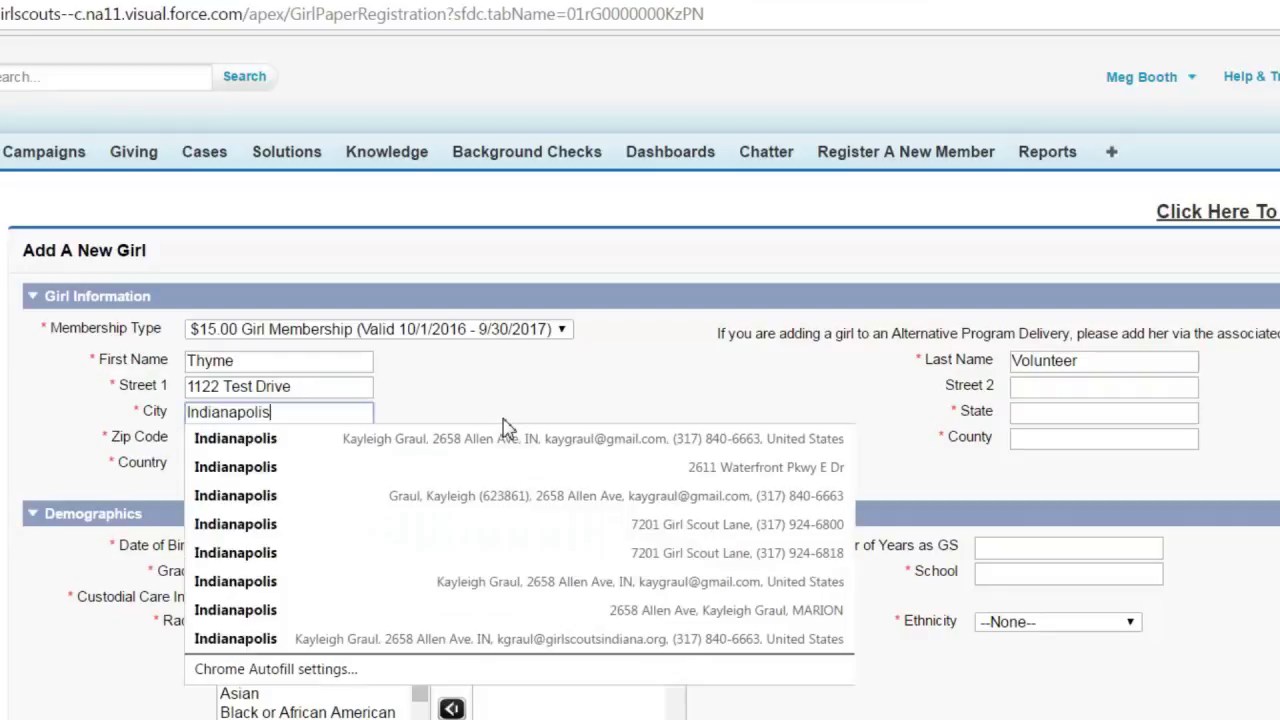
{"action": "key", "text": "Tab"}
{"action": "type", "text": "In"}
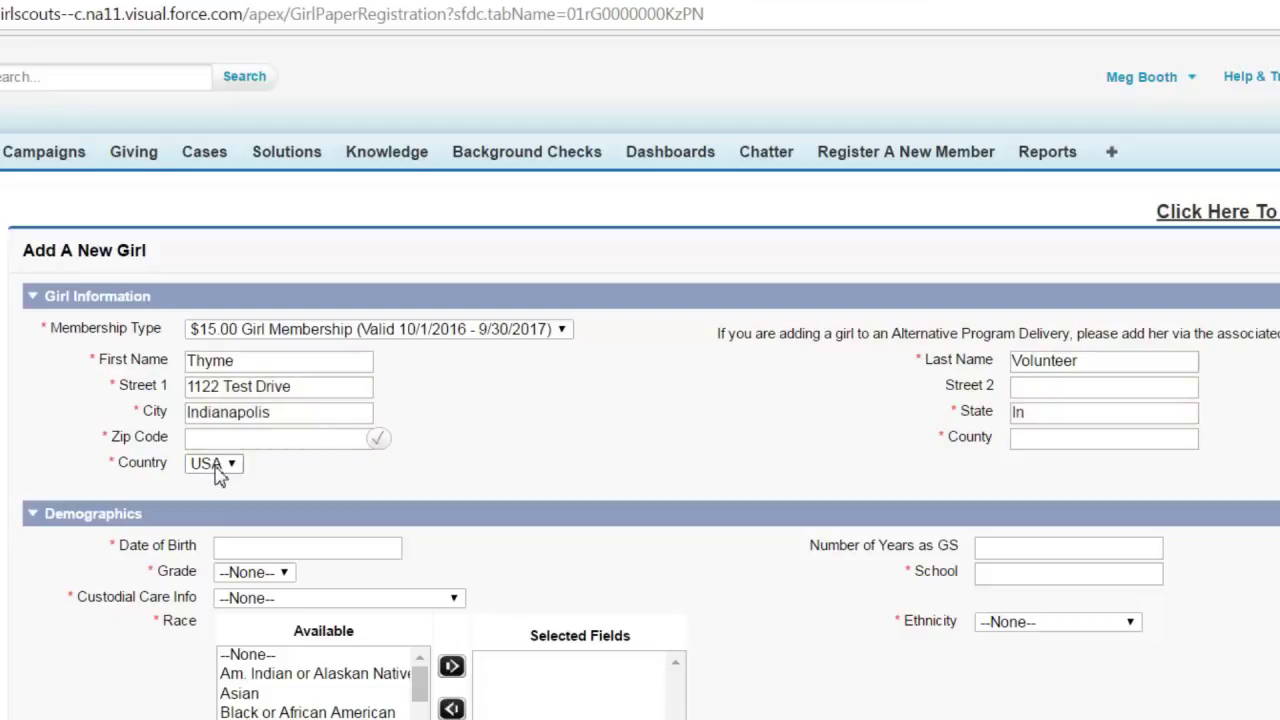
- Enter the girl's zip code and county Marion
{"action": "left_click", "coordinate": [194, 437]}
{"action": "type", "text": "746214"}
{"action": "key", "text": "BackSpace"}
{"action": "key", "text": "BackSpace"}
{"action": "key", "text": "BackSpace"}
{"action": "key", "text": "BackSpace"}
{"action": "key", "text": "BackSpace"}
{"action": "key", "text": "BackSpace"}
{"action": "type", "text": "4621"}
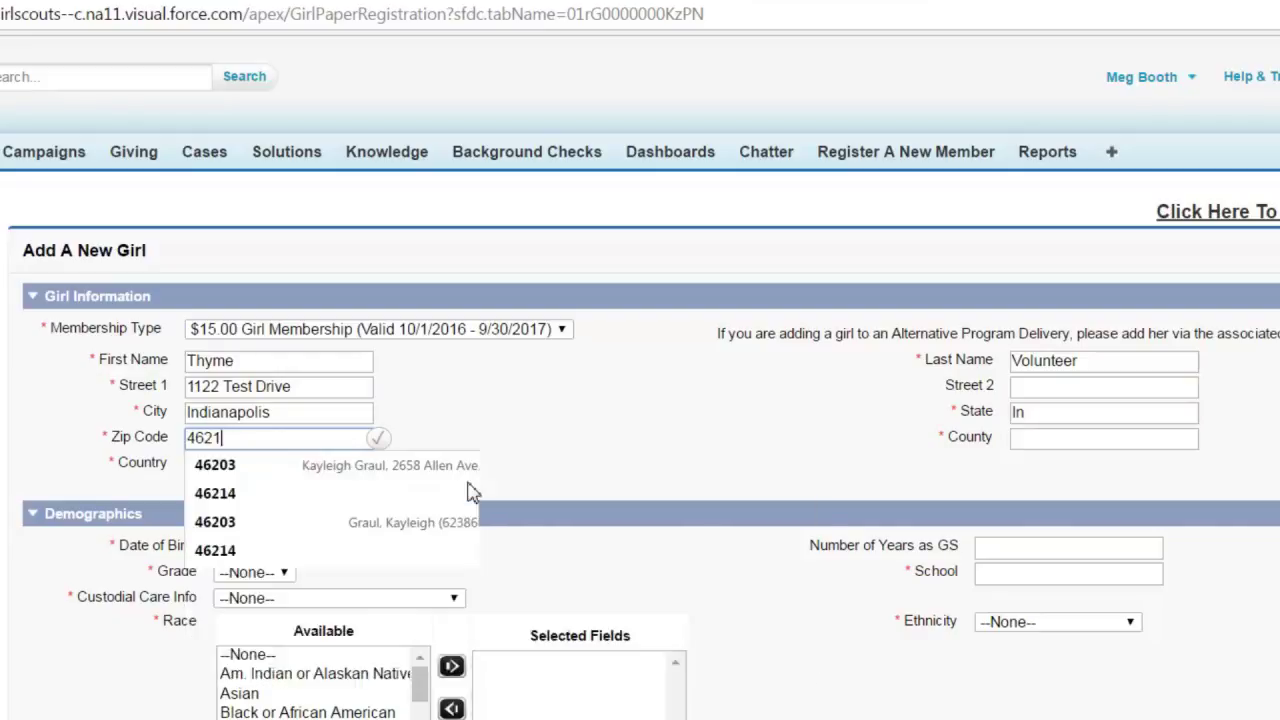
{"action": "type", "text": "4"}
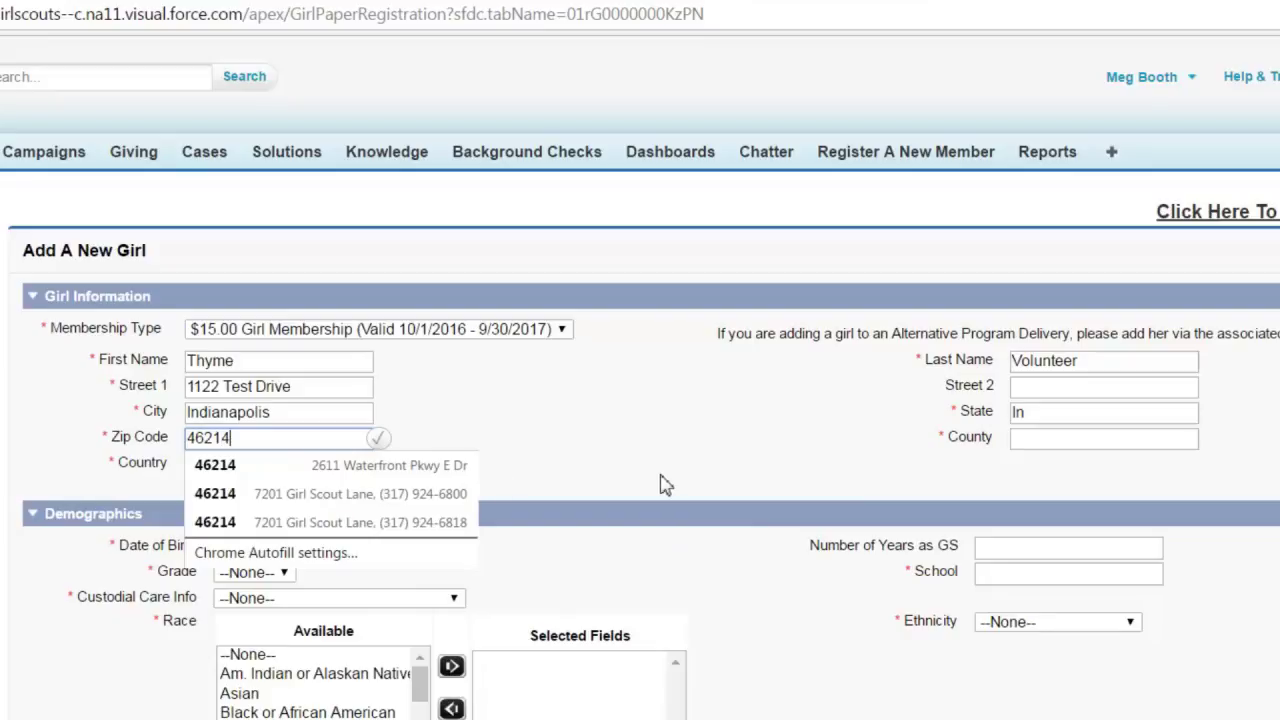
{"action": "left_click", "coordinate": [1035, 438]}
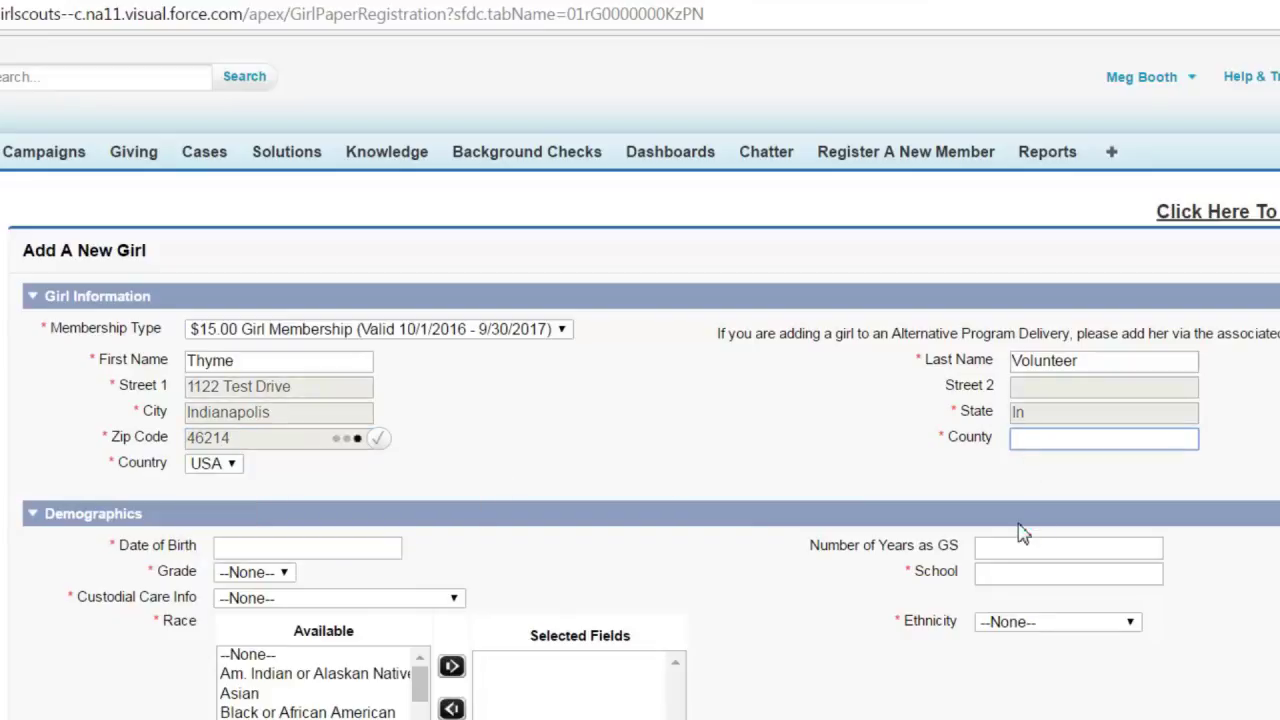
{"action": "type", "text": "Marion"}
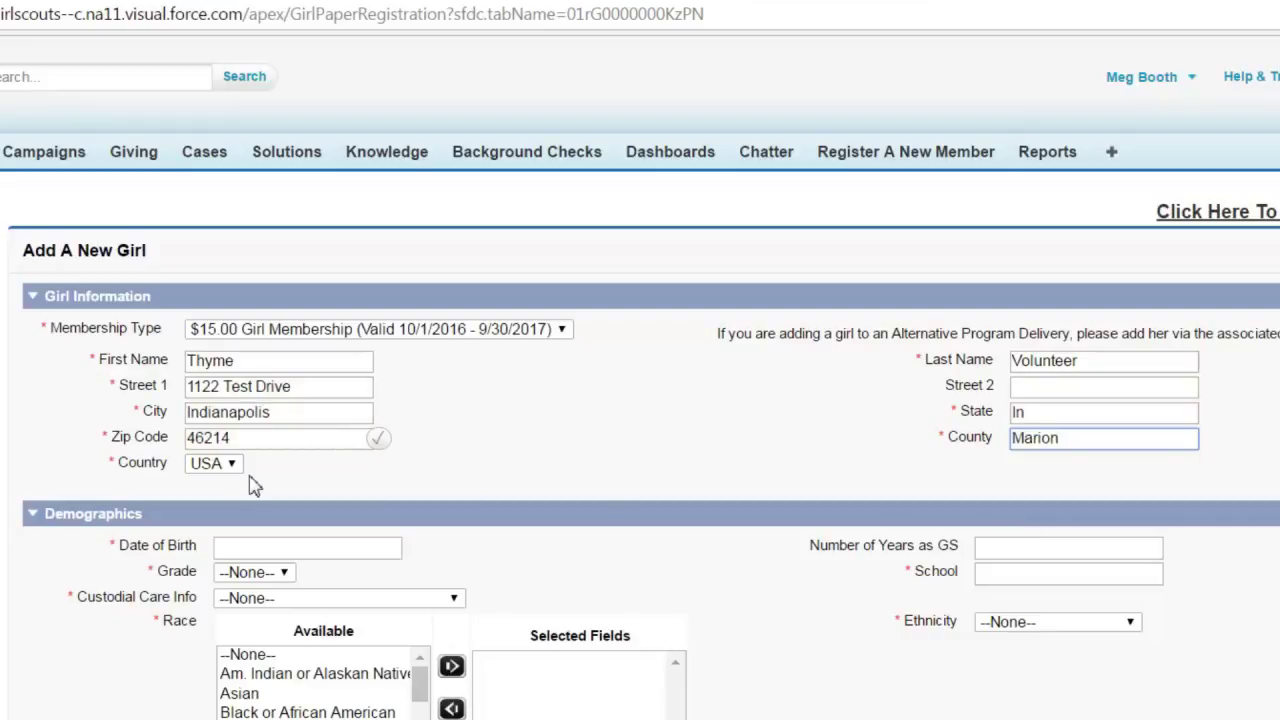
- Enter date of birth 01/01/2011 and 1 year as a Girl Scout
{"action": "left_click", "coordinate": [270, 545]}
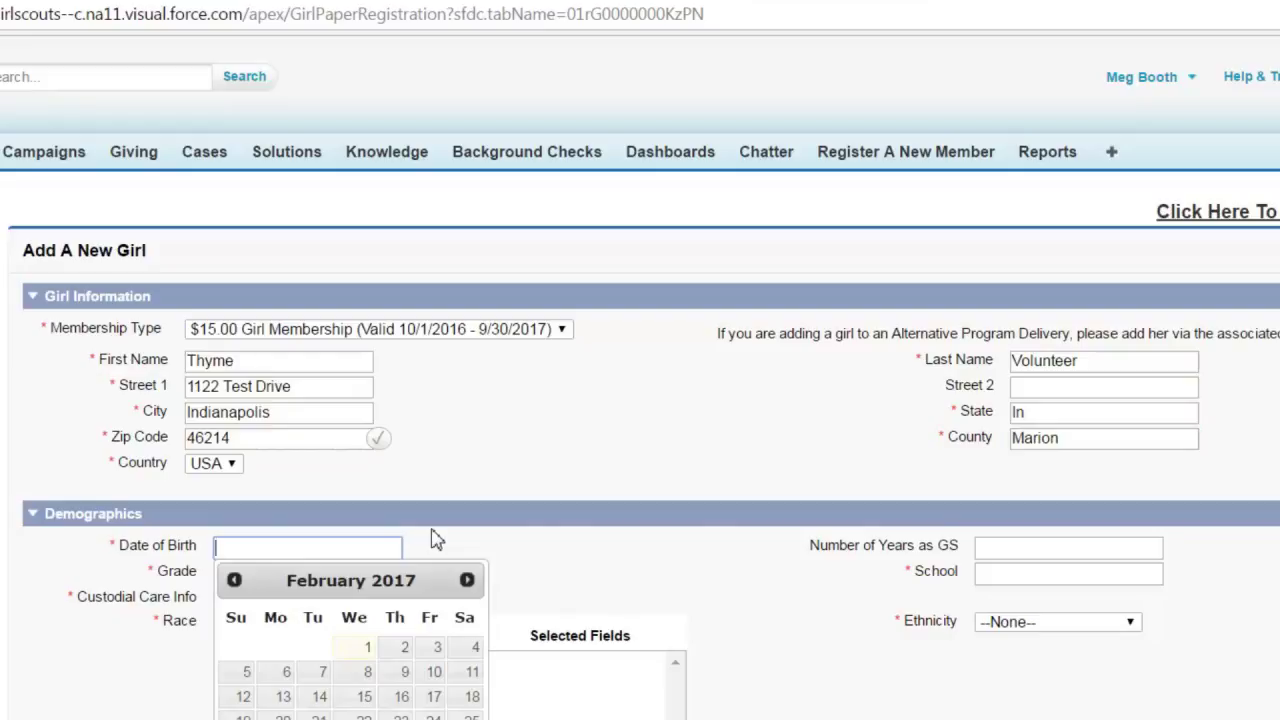
{"action": "type", "text": "01/01/2011"}
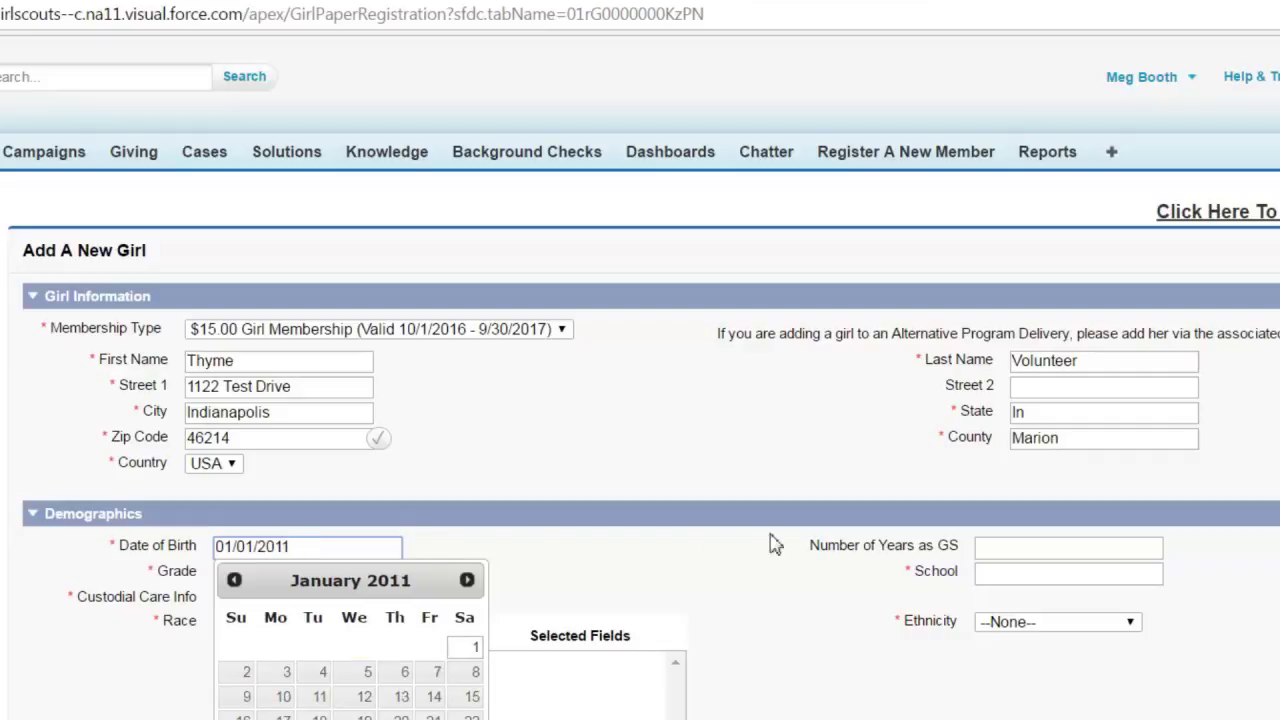
{"action": "left_click", "coordinate": [1000, 545]}
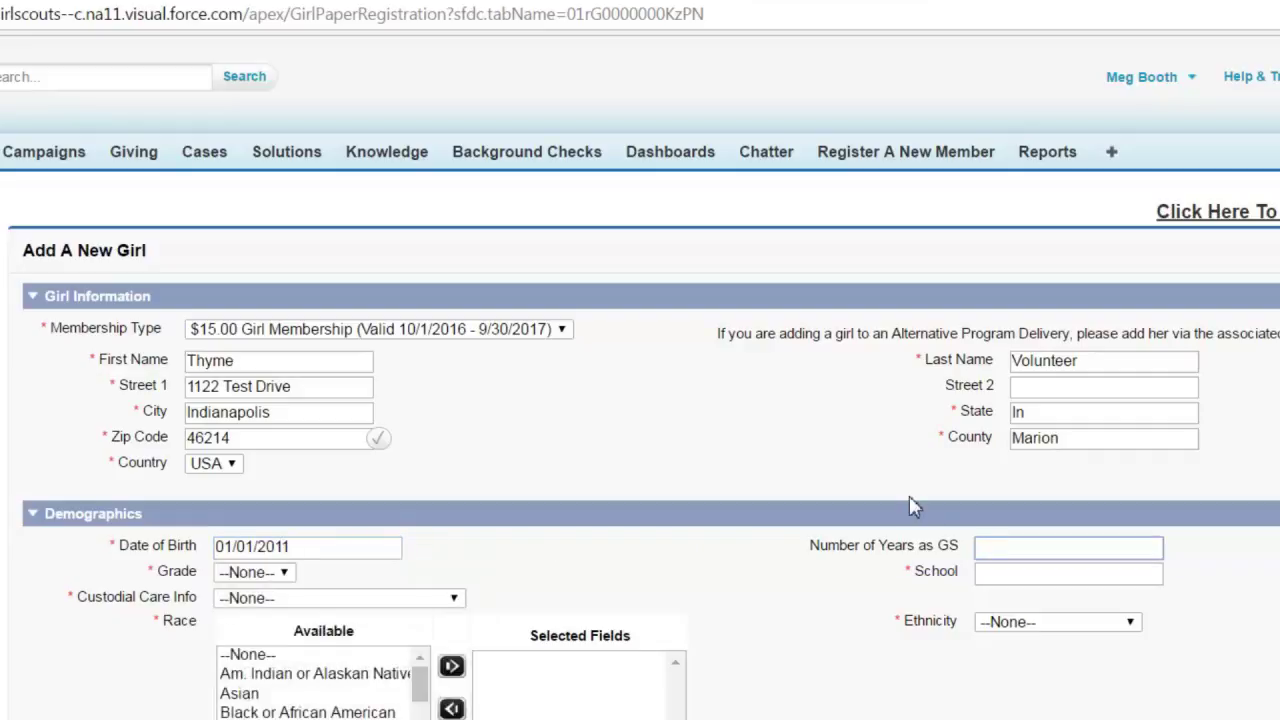
{"action": "type", "text": "1"}
- Set the grade to K and the school to School Not Found
{"action": "left_click", "coordinate": [283, 578]}
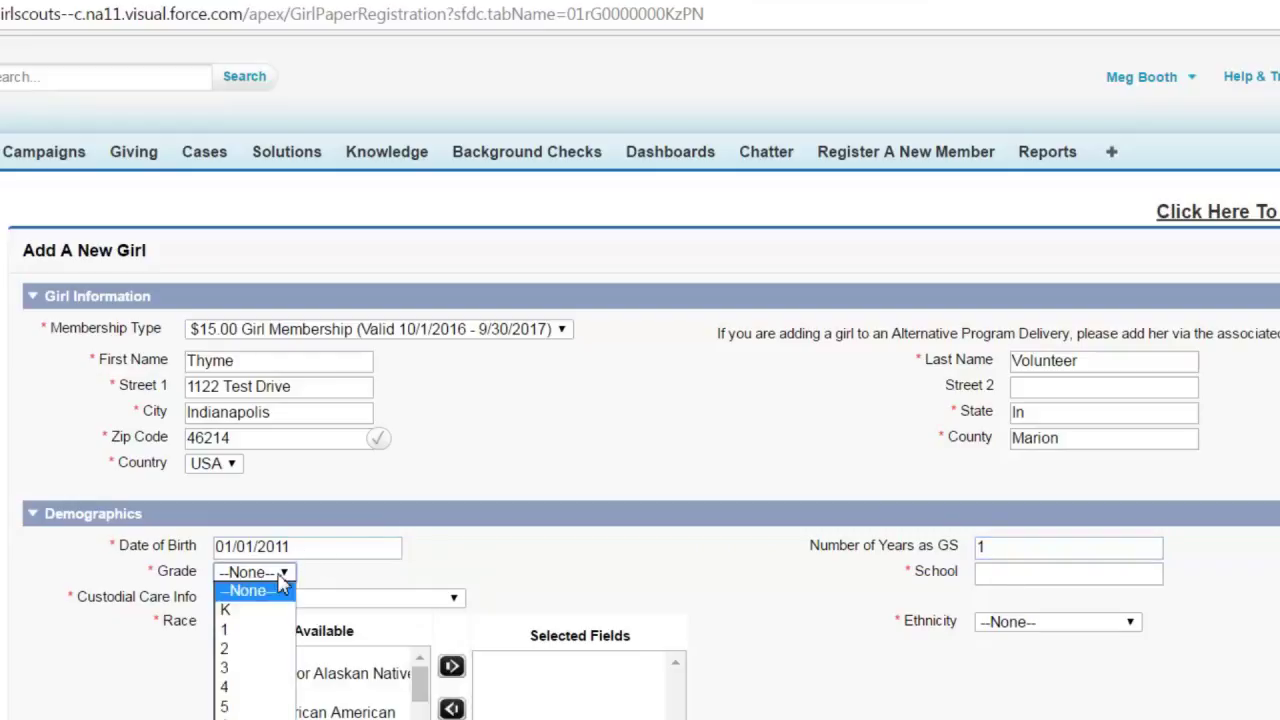
{"action": "key", "text": "Down"}
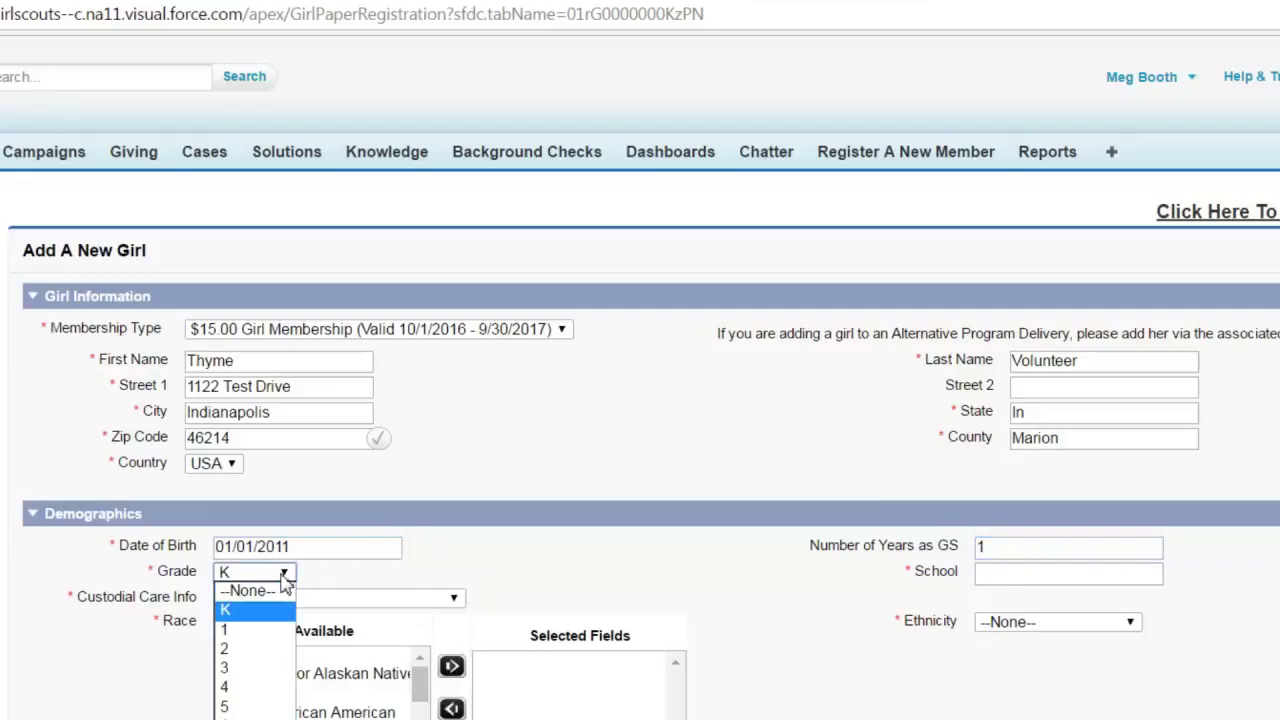
{"action": "key", "text": "Return"}
{"action": "left_click", "coordinate": [1000, 576]}
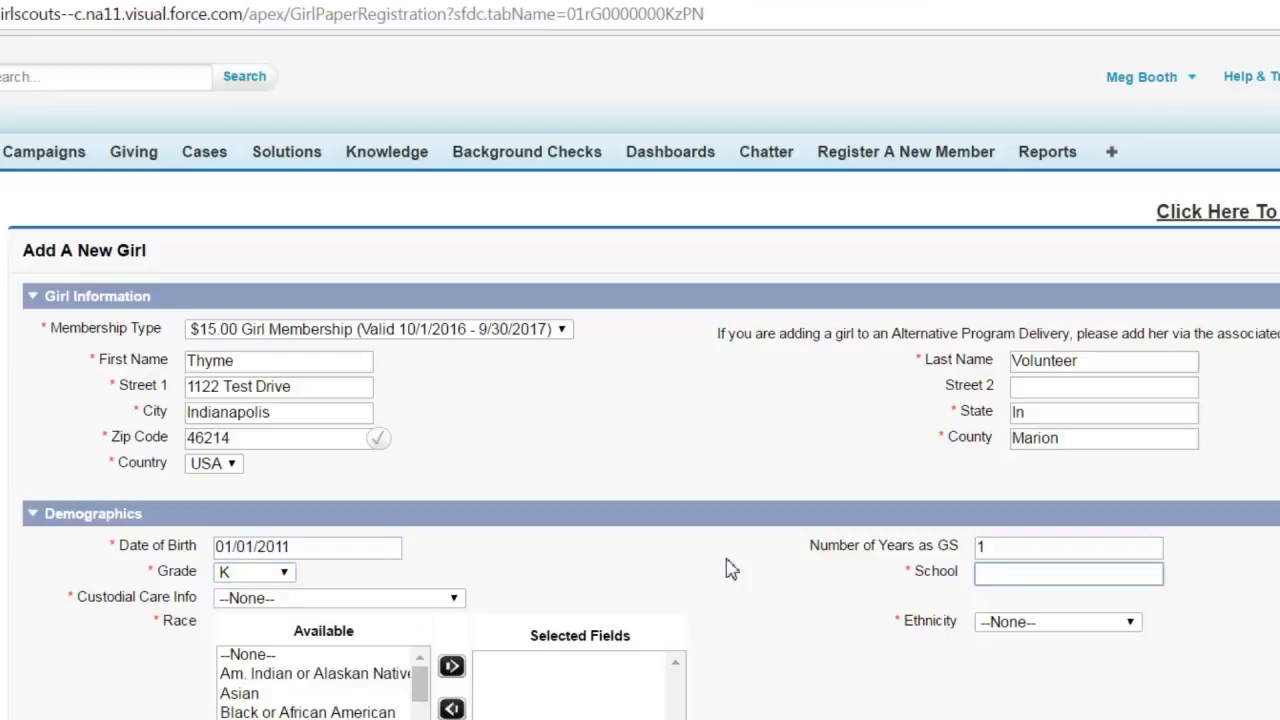
{"action": "type", "text": "not found"}
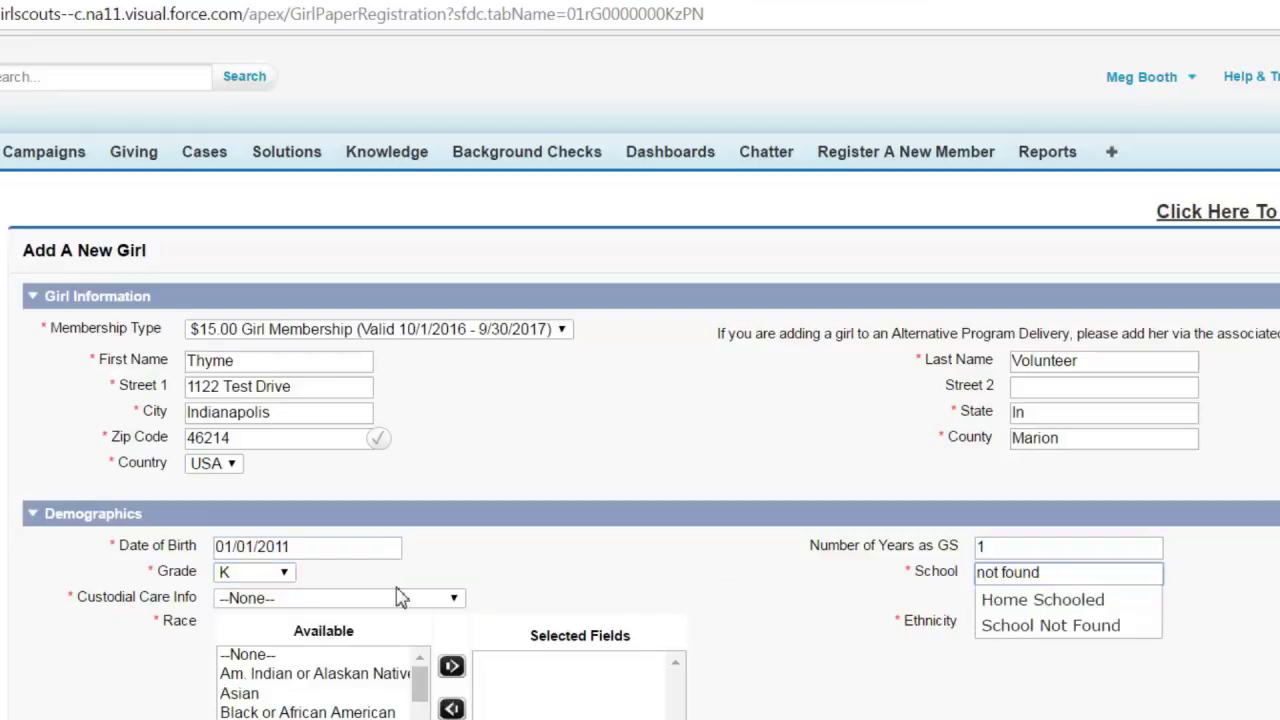
{"action": "left_click", "coordinate": [1067, 630]}
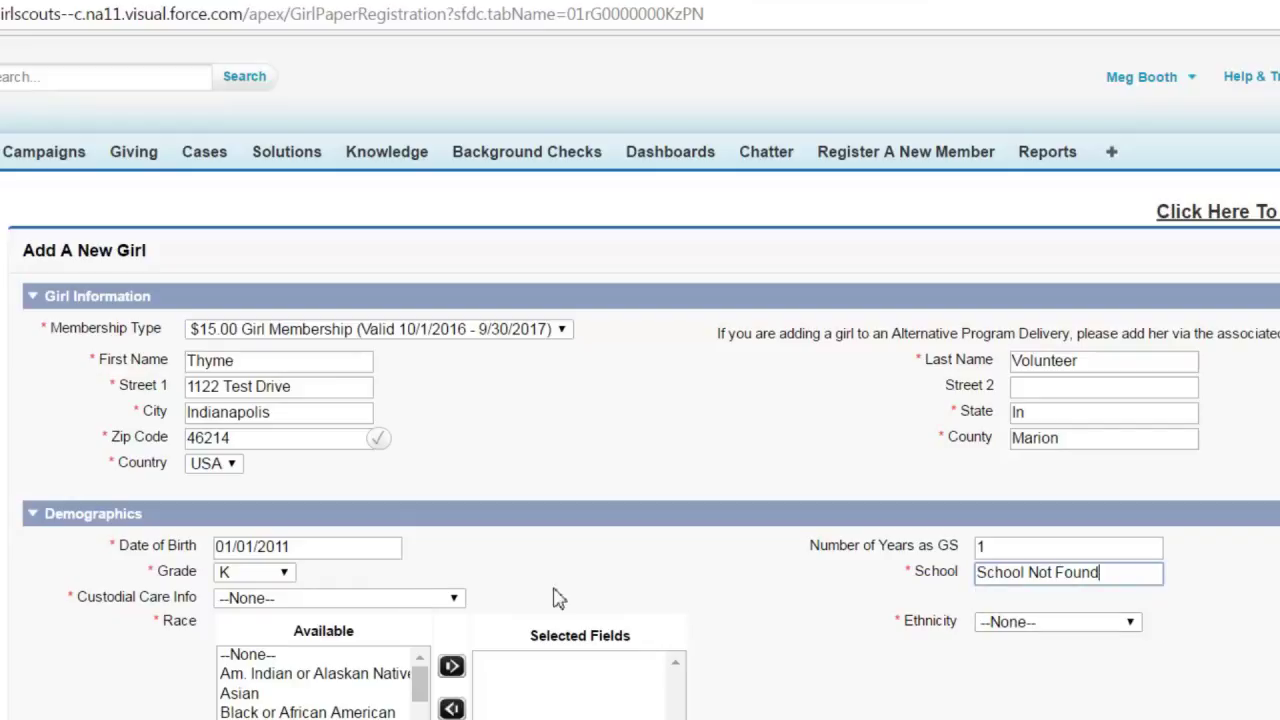
- Set Custodial Care to Parent and Ethnicity to I choose not to share
{"action": "left_click", "coordinate": [309, 604]}
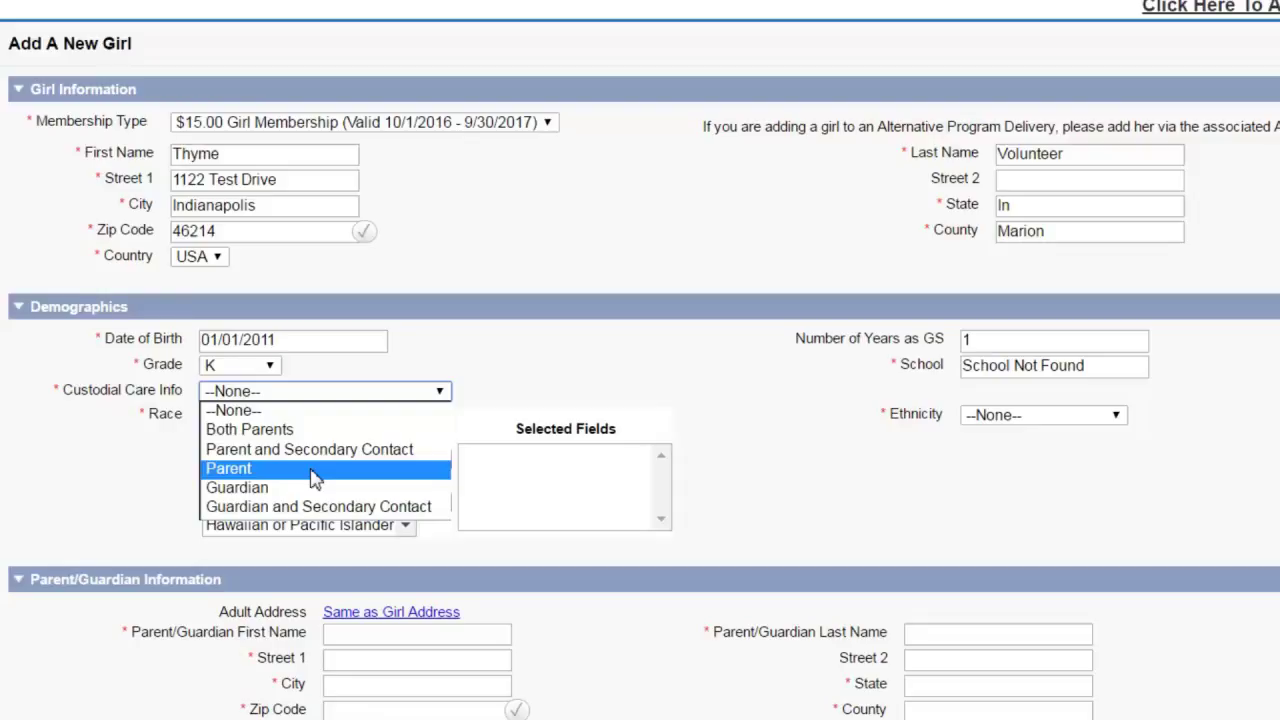
{"action": "left_click", "coordinate": [313, 478]}
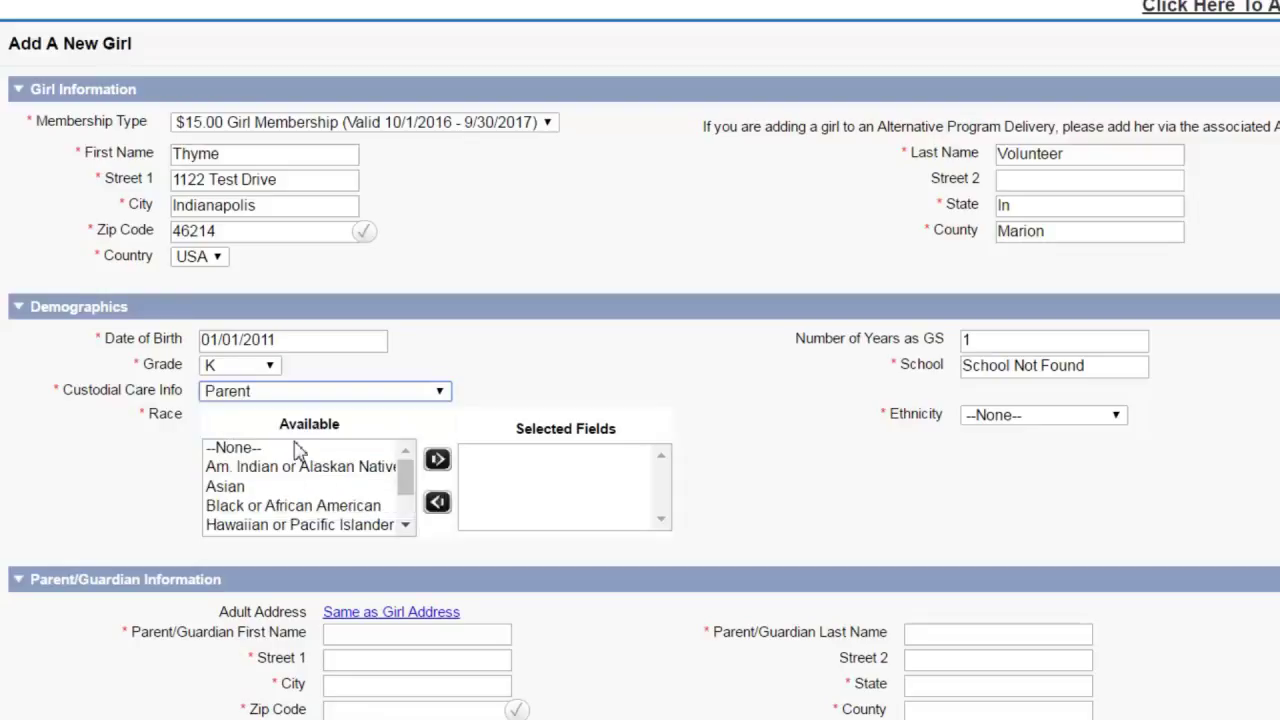
{"action": "left_click", "coordinate": [1009, 416]}
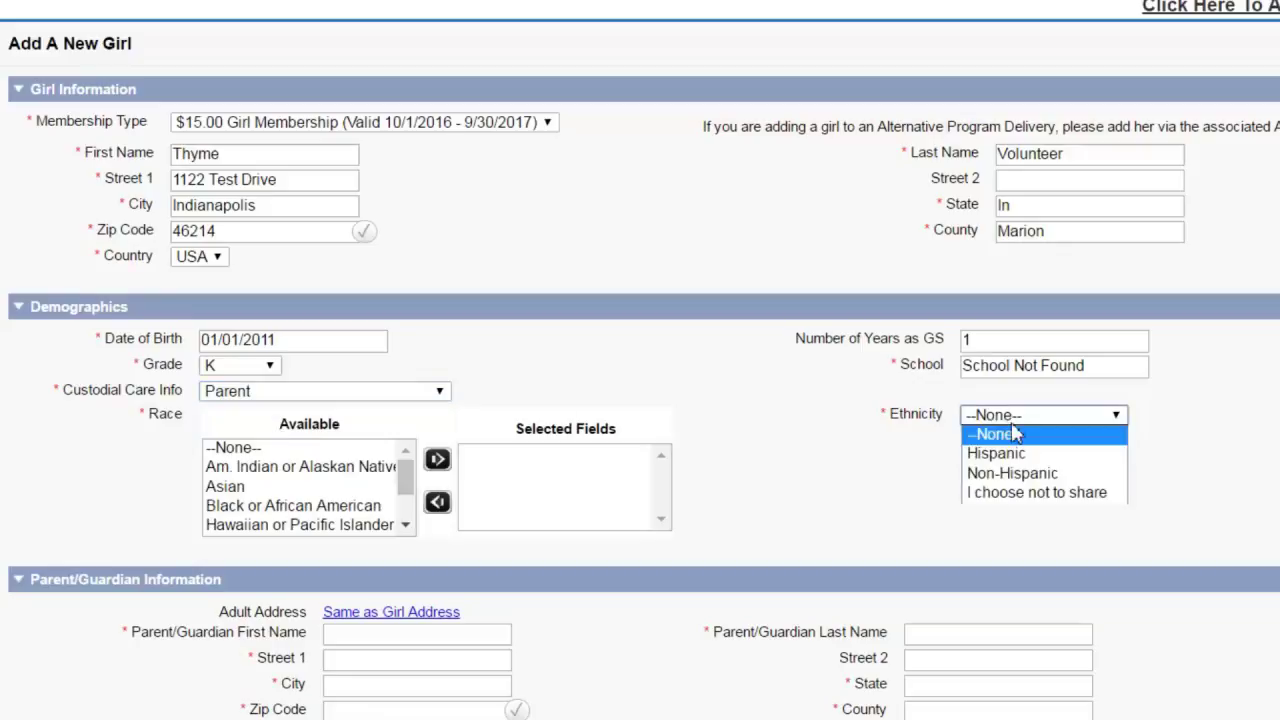
{"action": "left_click", "coordinate": [1078, 494]}
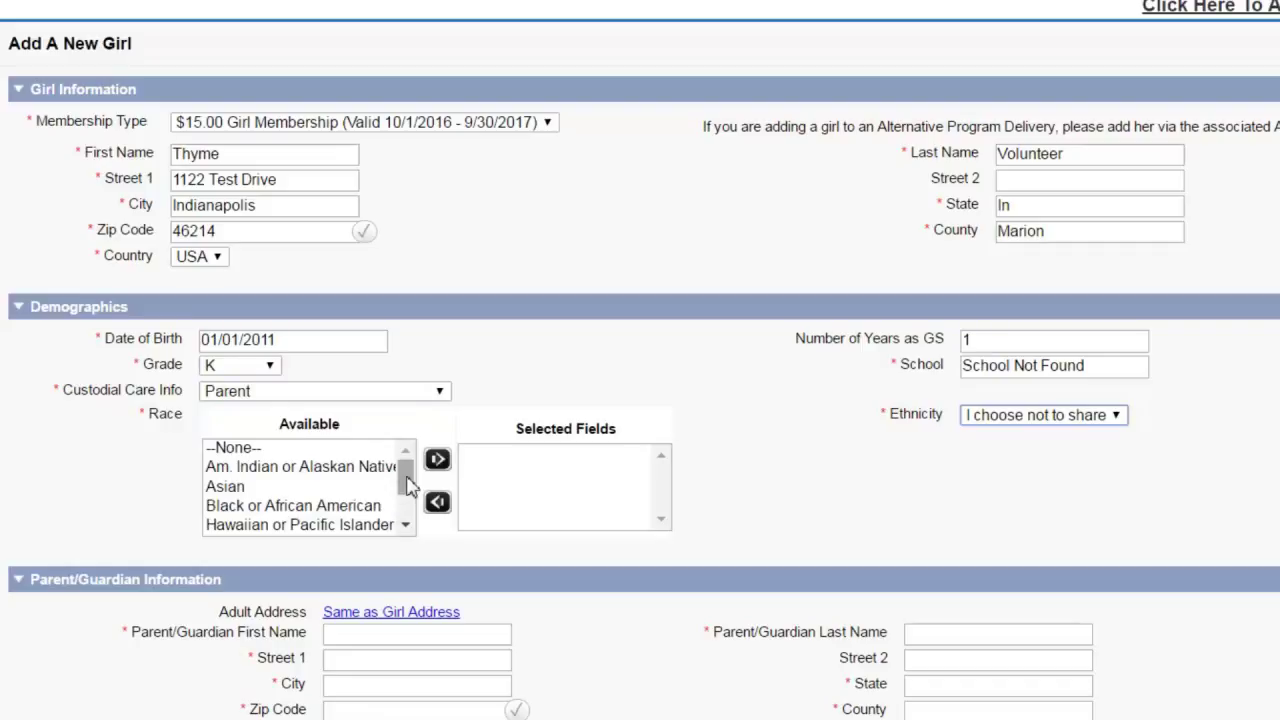
- Set the girl's race to I choose not to share instead of White
{"action": "left_click", "coordinate": [409, 495]}
{"action": "scroll", "coordinate": [408, 496], "scroll_direction": "down", "scroll_amount": 1}
{"action": "left_click_drag", "start_coordinate": [408, 488], "coordinate": [408, 508]}
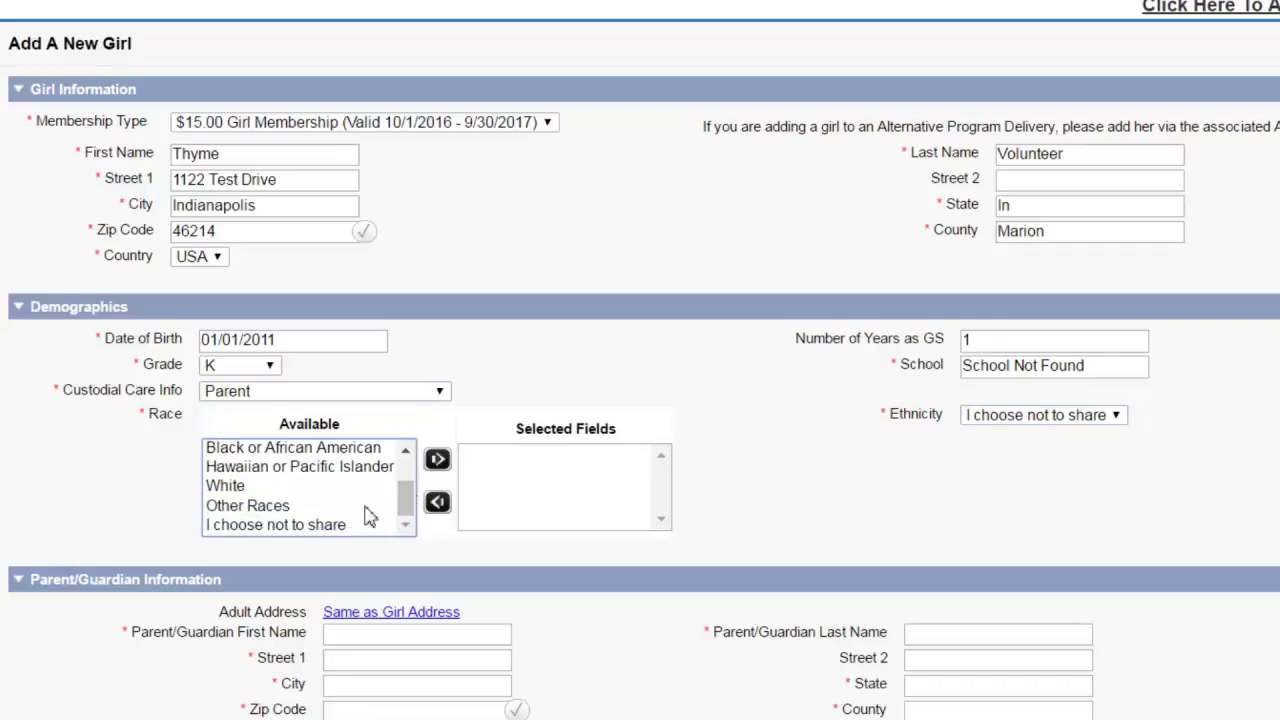
{"action": "scroll", "coordinate": [406, 458], "scroll_direction": "up", "scroll_amount": 3}
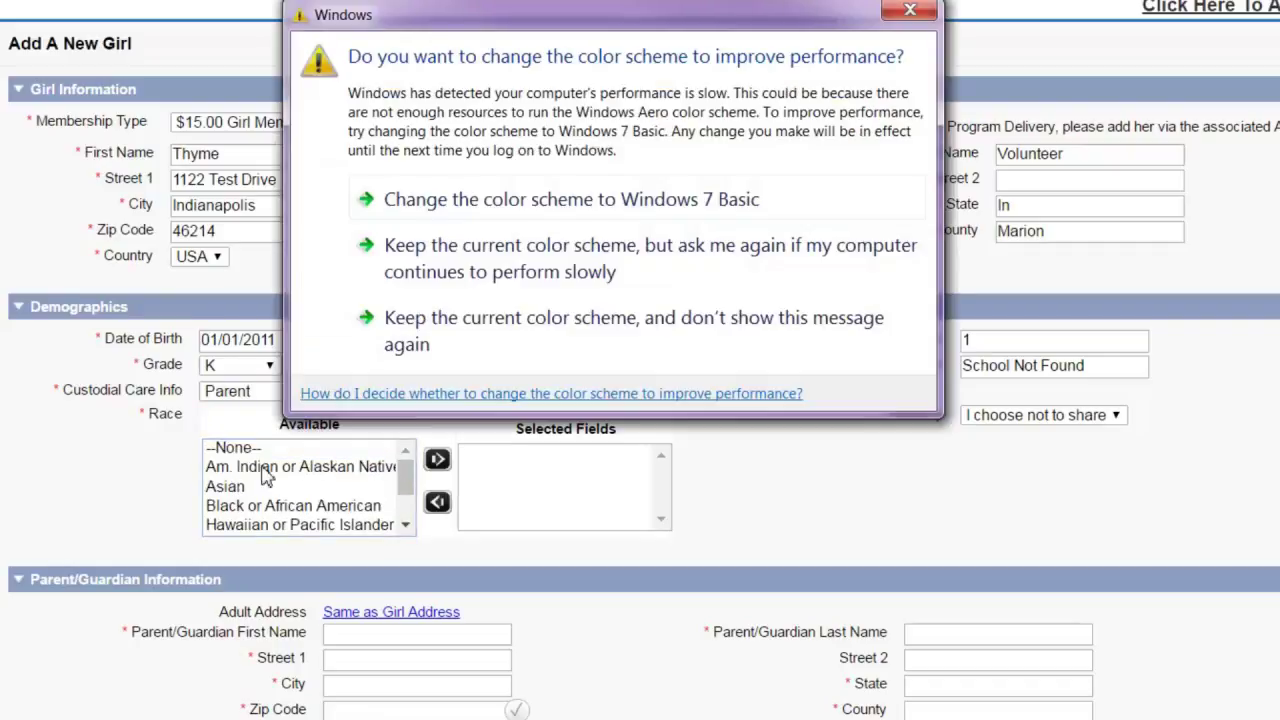
{"action": "left_click", "coordinate": [905, 14]}
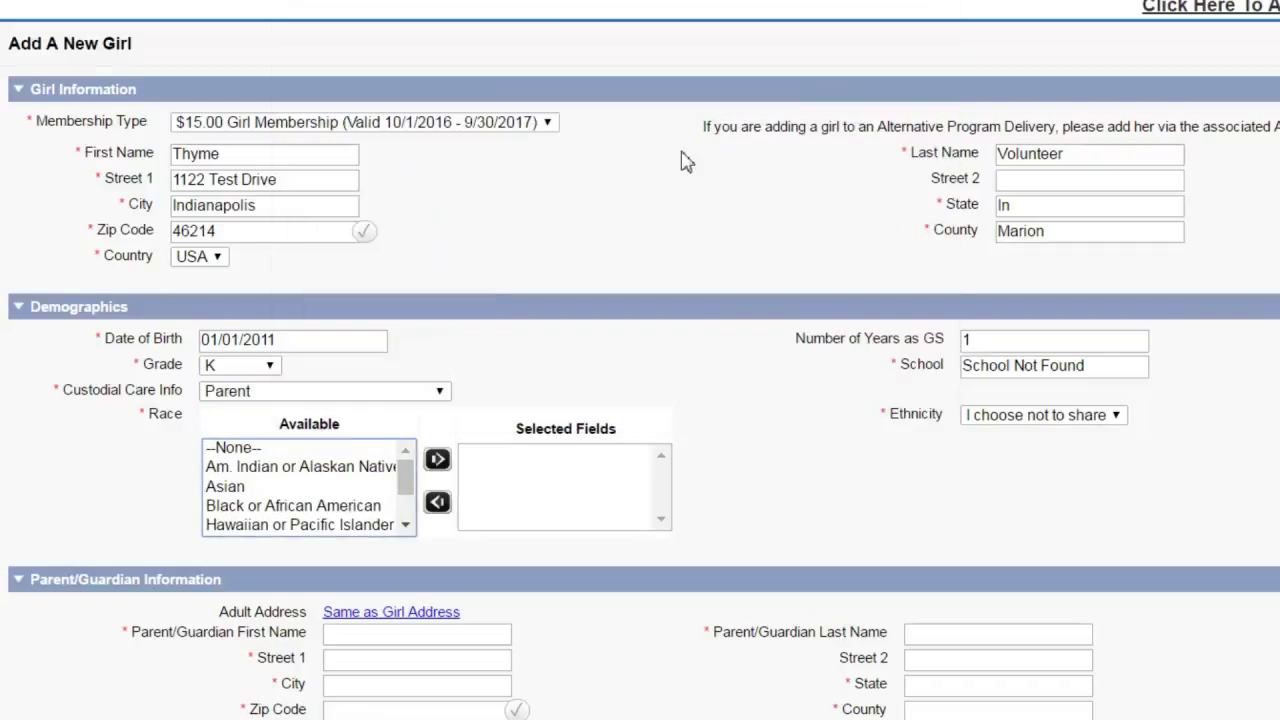
{"action": "left_click_drag", "start_coordinate": [407, 470], "coordinate": [406, 516]}
{"action": "left_click", "coordinate": [250, 488]}
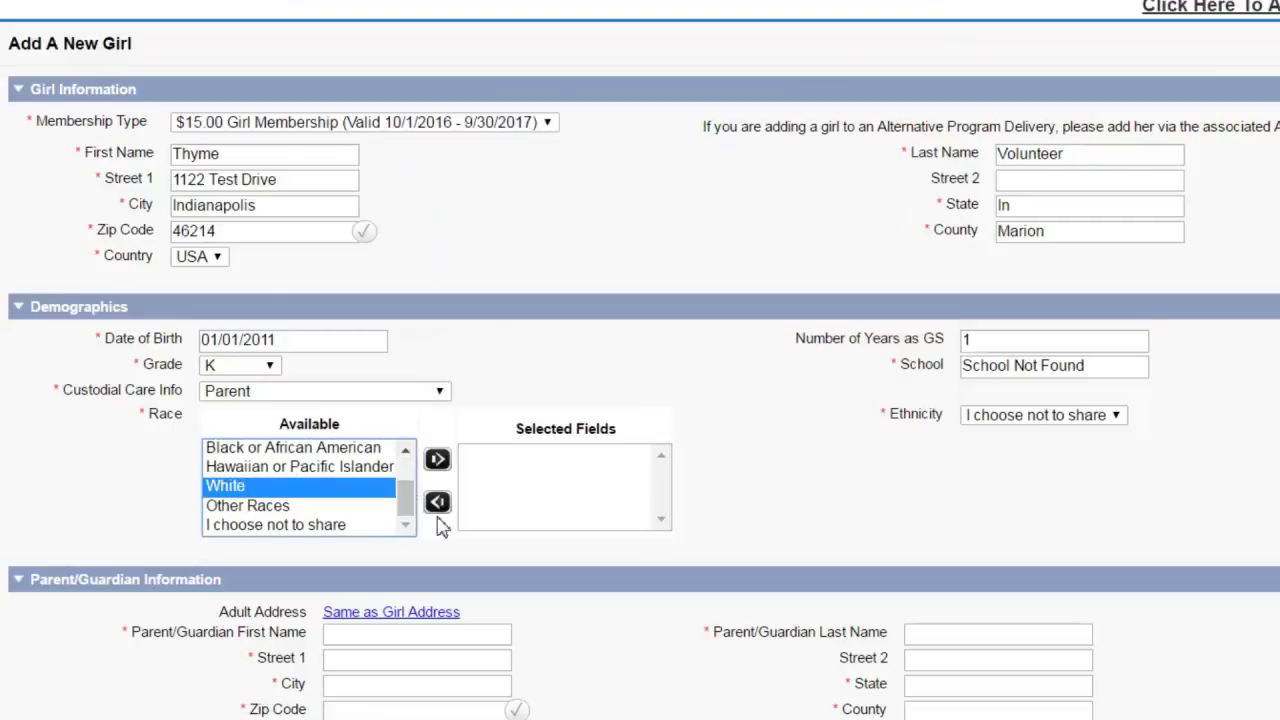
{"action": "left_click", "coordinate": [437, 459]}
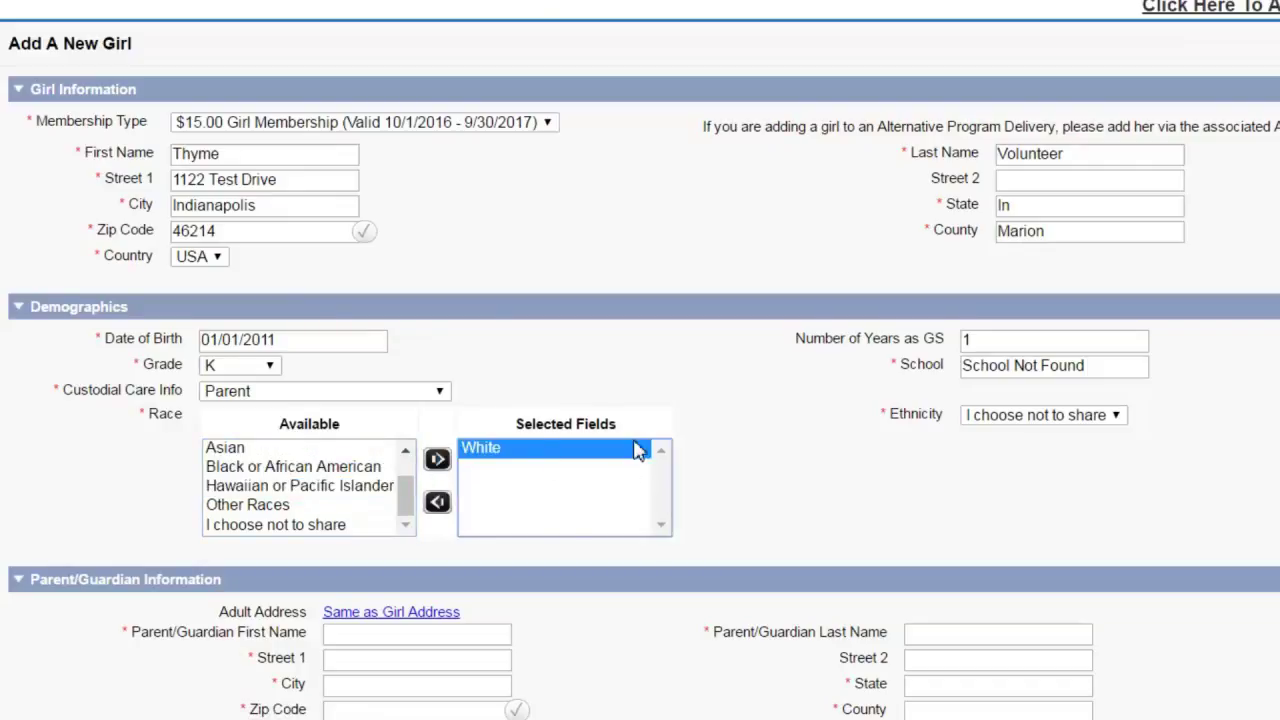
{"action": "left_click", "coordinate": [438, 503]}
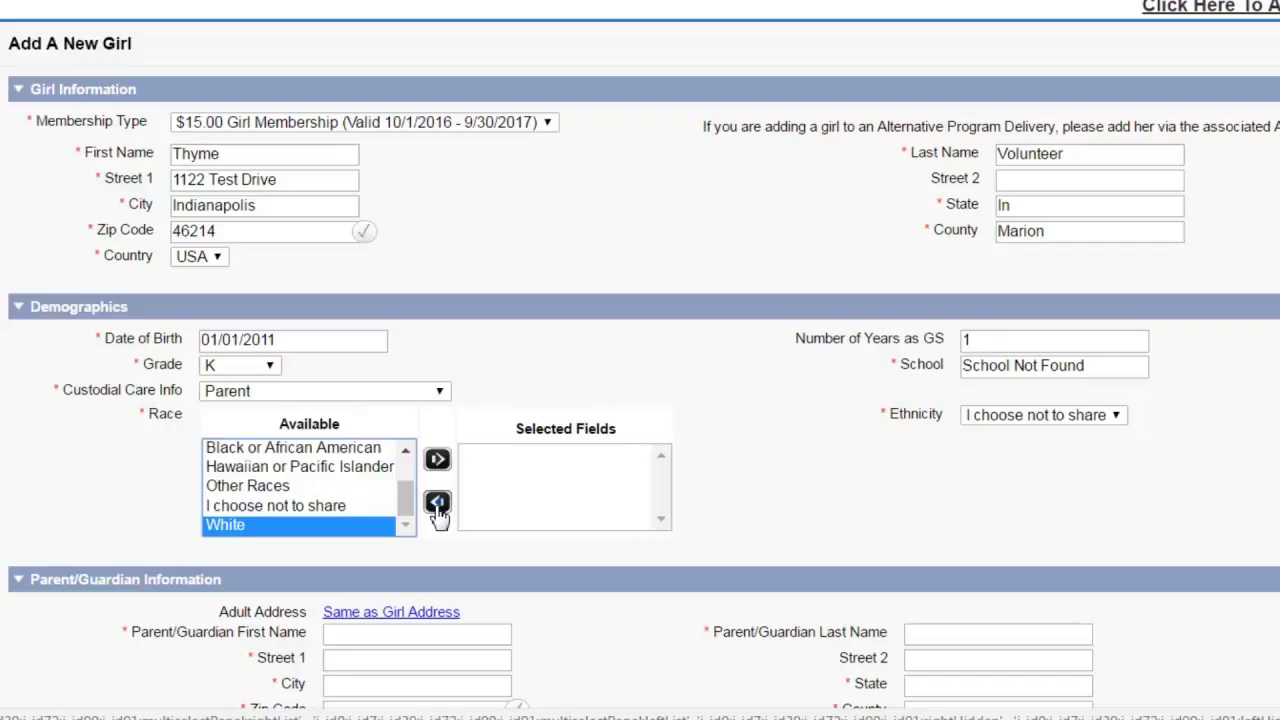
{"action": "left_click", "coordinate": [334, 508]}
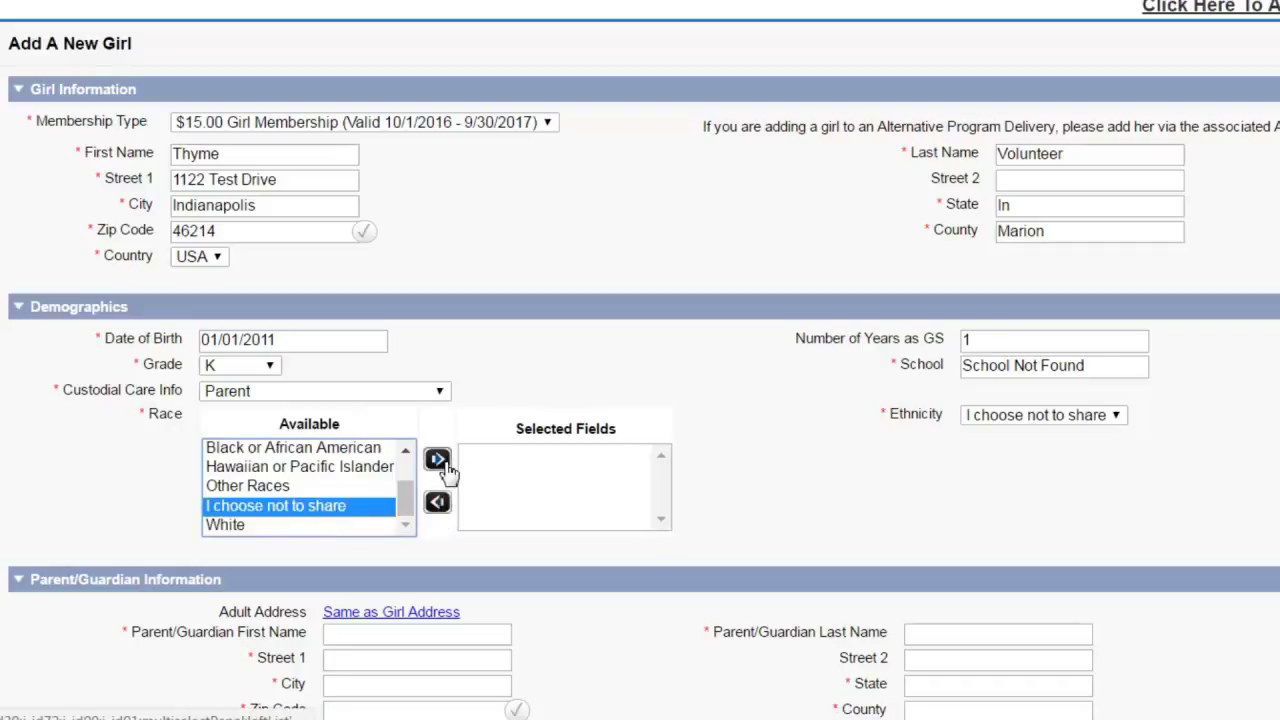
{"action": "left_click", "coordinate": [437, 459]}
- Copy the girl's address to the parent and enter the parent's first and last name
{"action": "scroll", "coordinate": [740, 486], "scroll_direction": "down", "scroll_amount": 2}
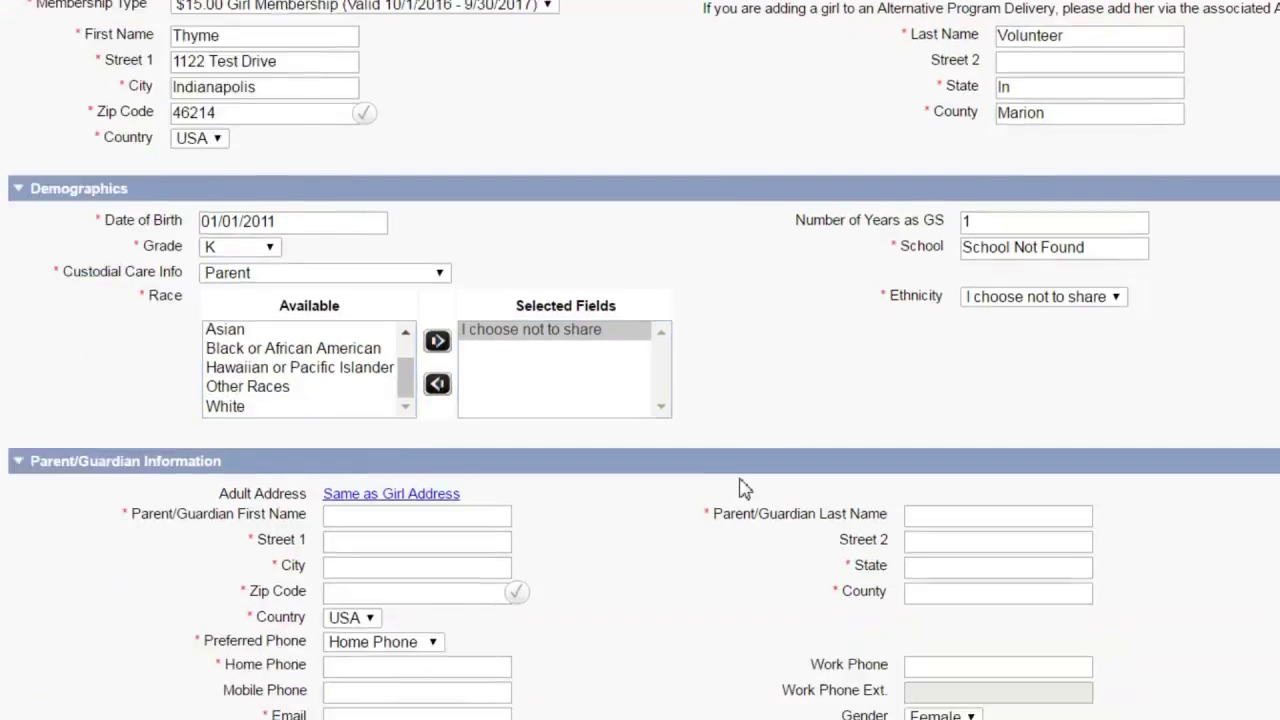
{"action": "scroll", "coordinate": [740, 486], "scroll_direction": "down", "scroll_amount": 5}
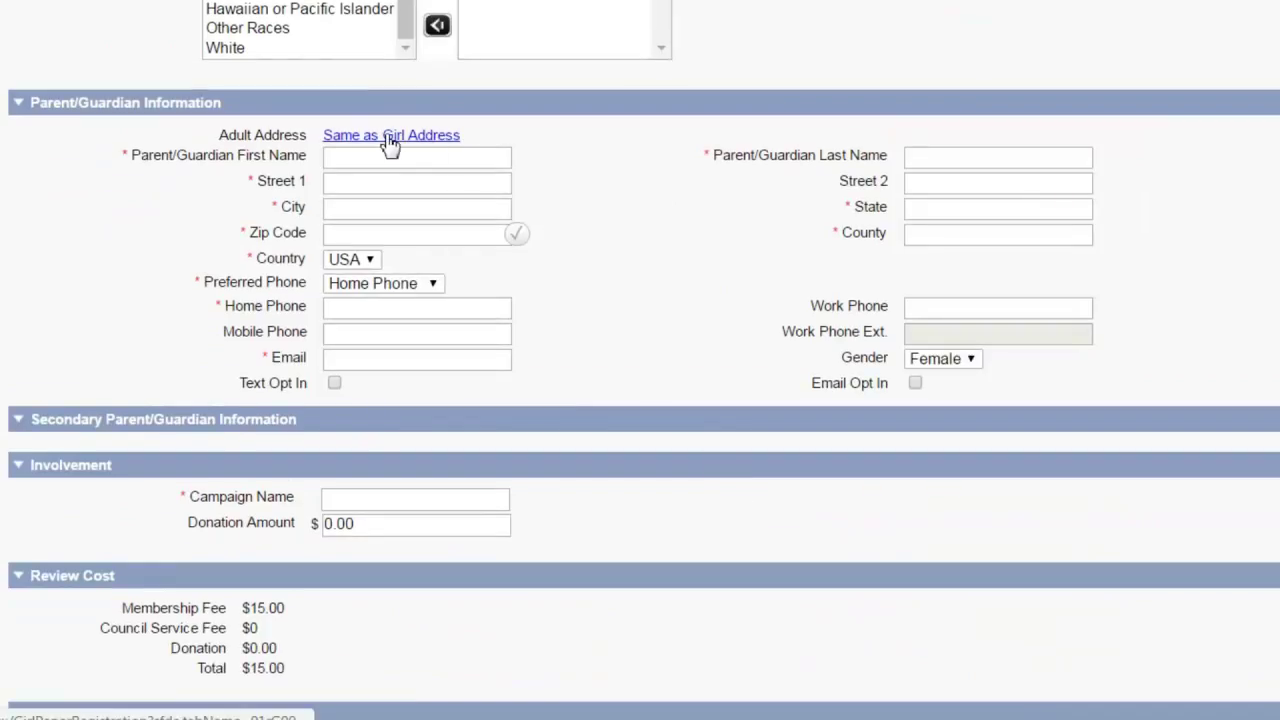
{"action": "left_click", "coordinate": [390, 143]}
{"action": "left_click", "coordinate": [369, 160]}
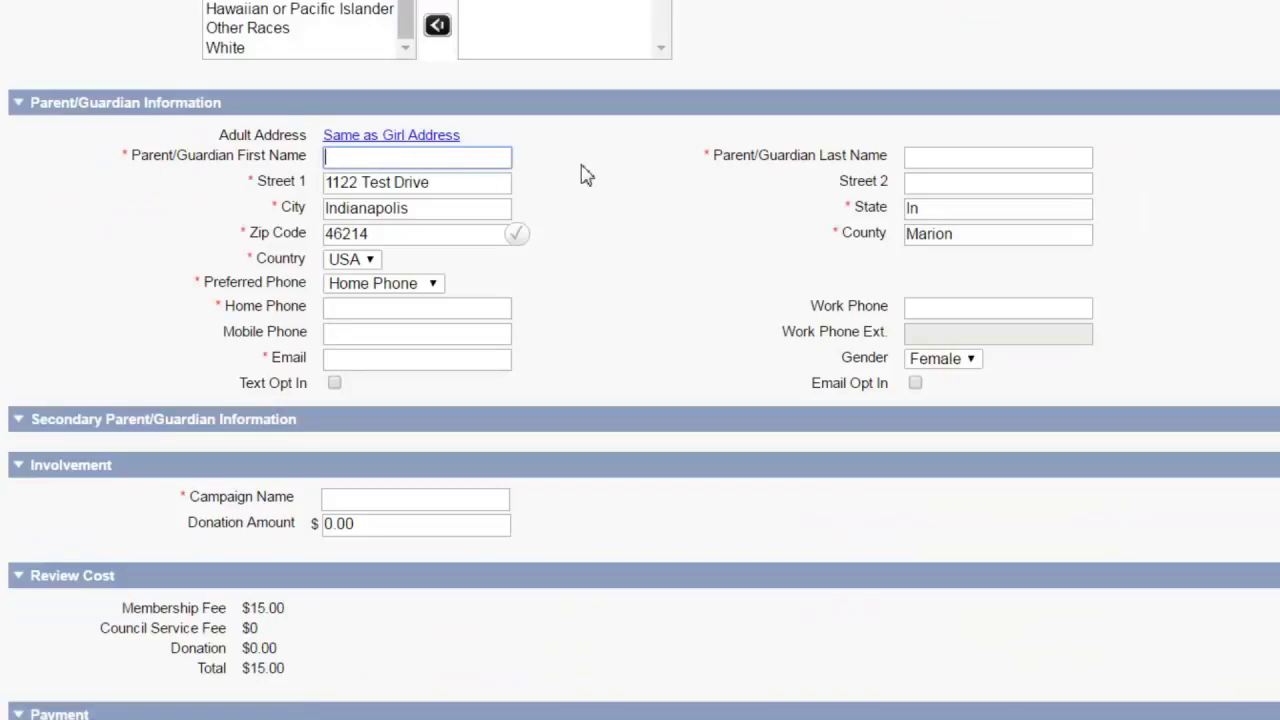
{"action": "type", "text": "Sue Per"}
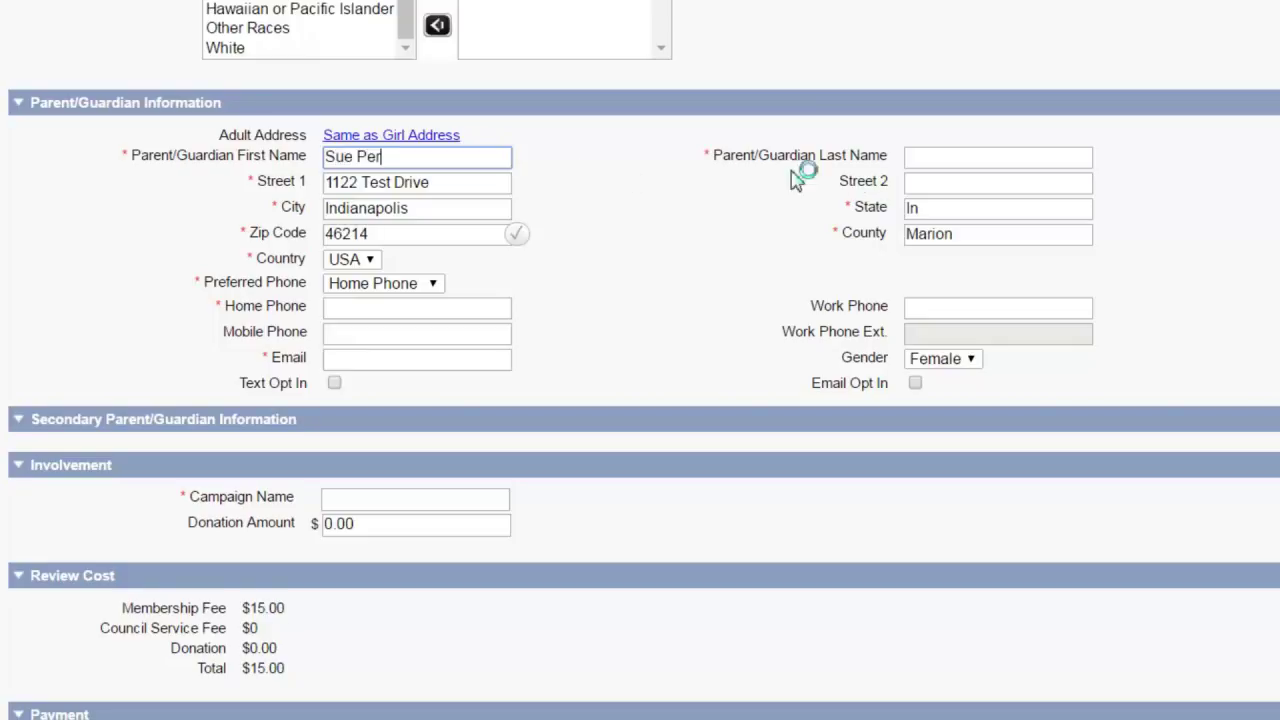
{"action": "key", "text": "Tab"}
{"action": "type", "text": "vo"}
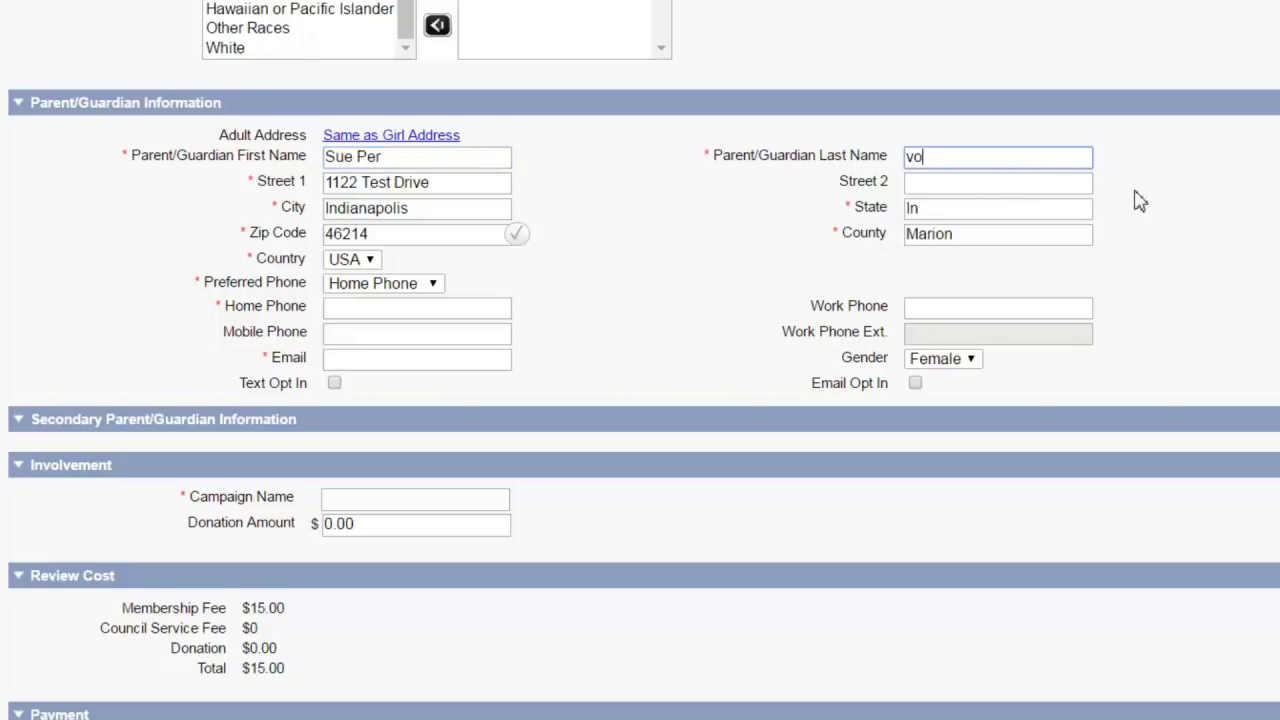
{"action": "key", "text": "BackSpace"}
{"action": "key", "text": "BackSpace"}
{"action": "type", "text": "Volunteer"}
- Enter the parent's home phone number and placeholder email address
{"action": "left_click", "coordinate": [374, 313]}
{"action": "type", "text": "3"}
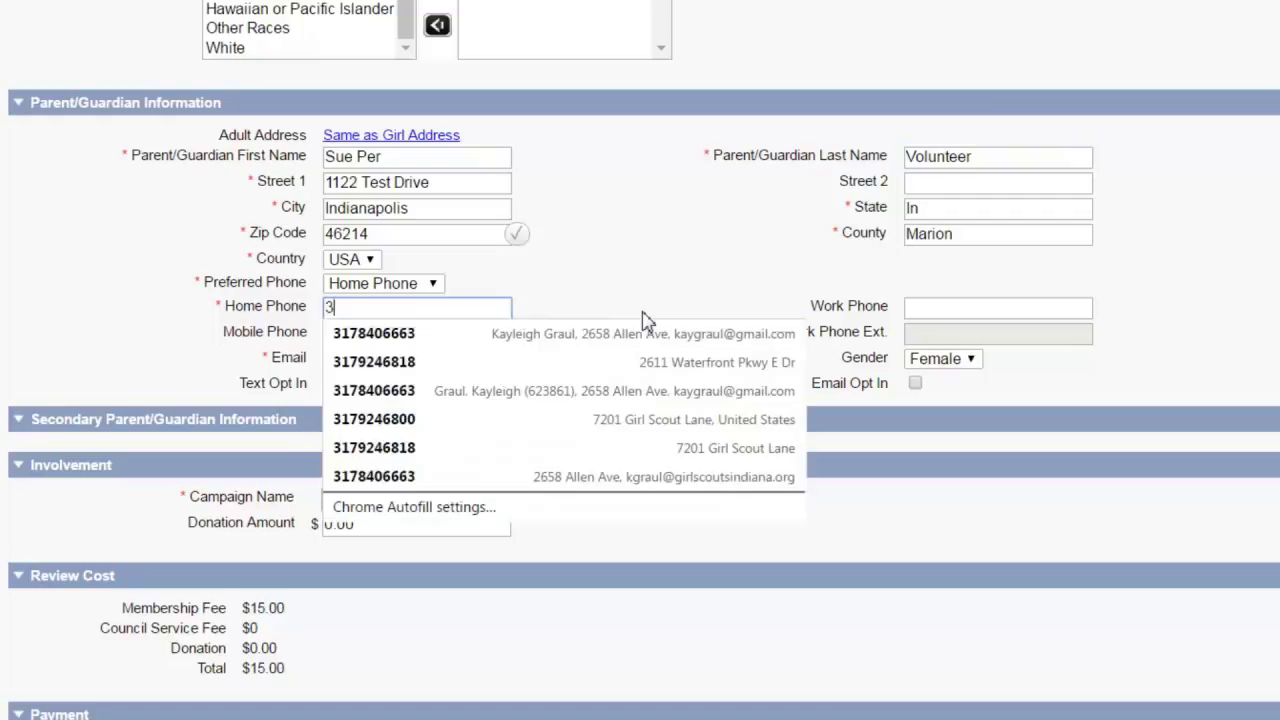
{"action": "type", "text": "171235555"}
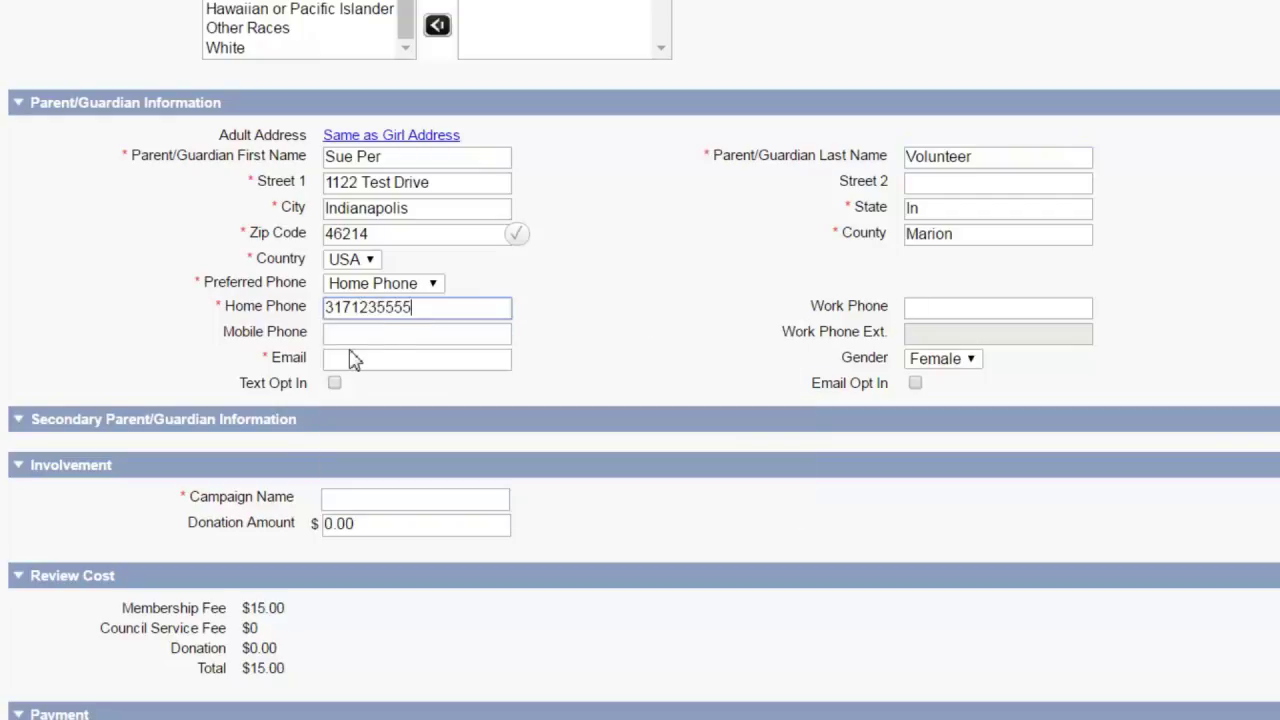
{"action": "left_click", "coordinate": [352, 360]}
{"action": "type", "text": "noemail@gsmail.com"}
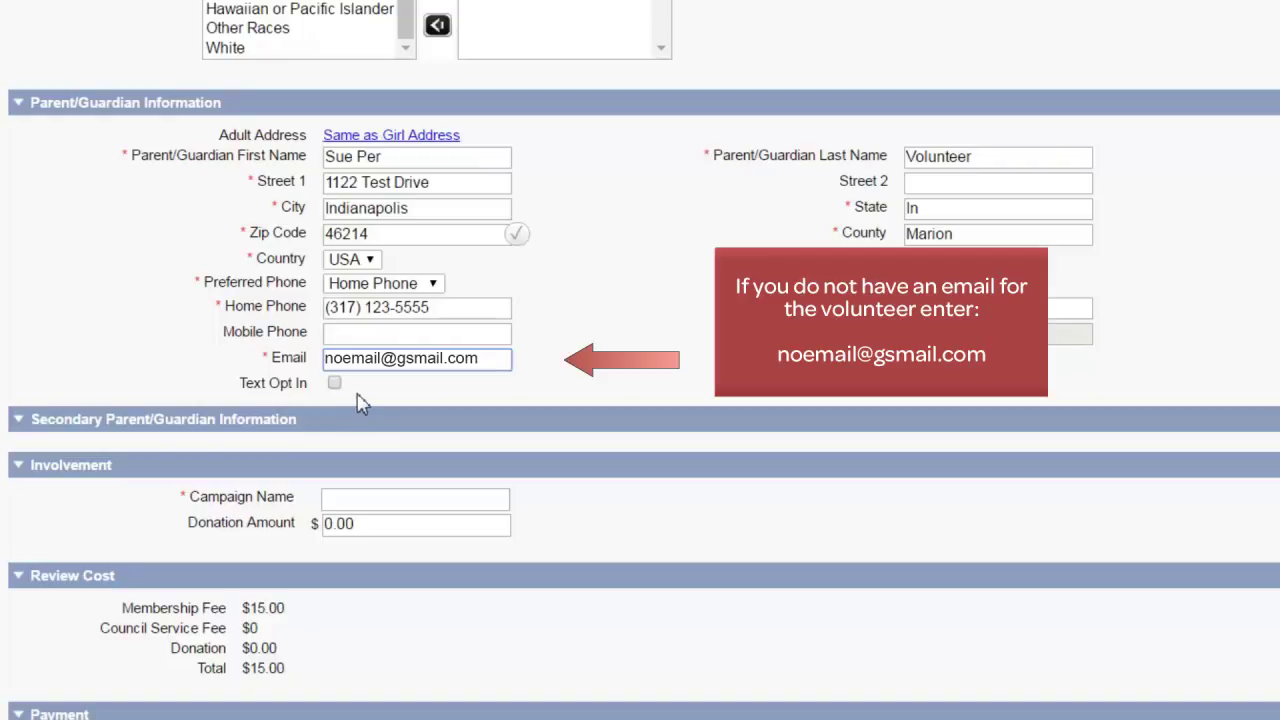
- Set the Campaign Name to Troop 03345 from the autocomplete list
{"action": "left_click", "coordinate": [355, 502]}
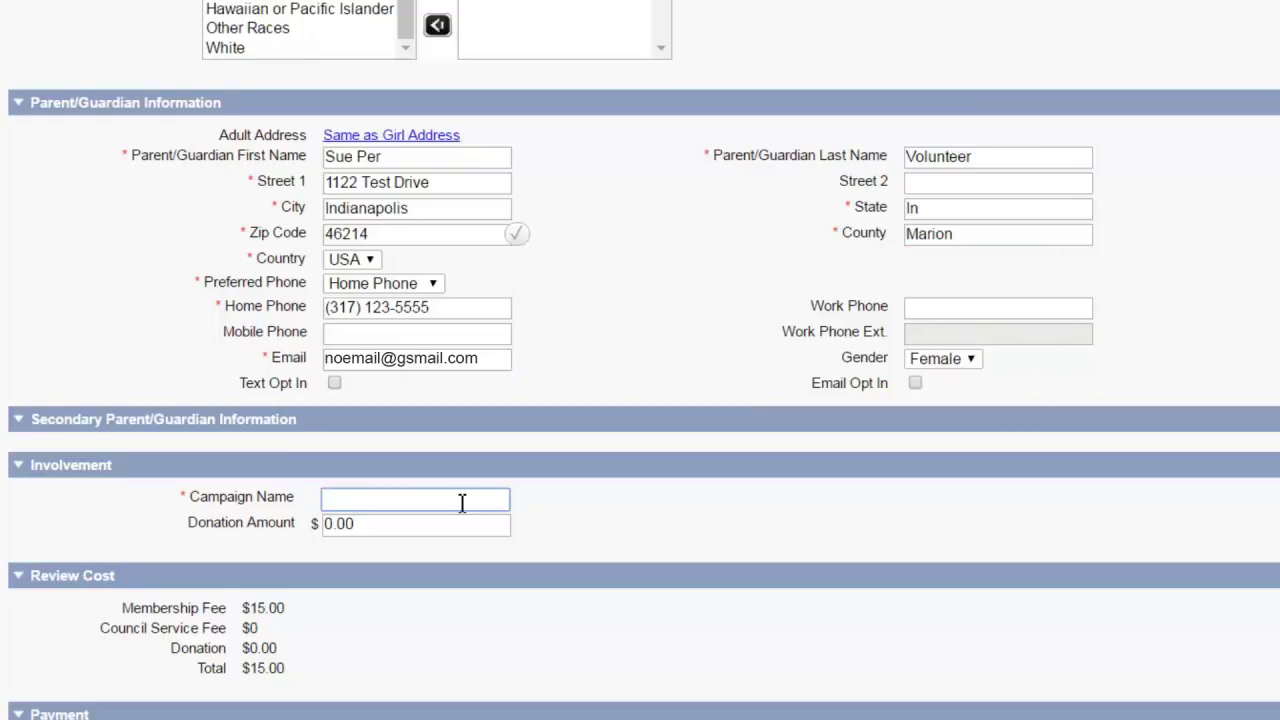
{"action": "type", "text": "T"}
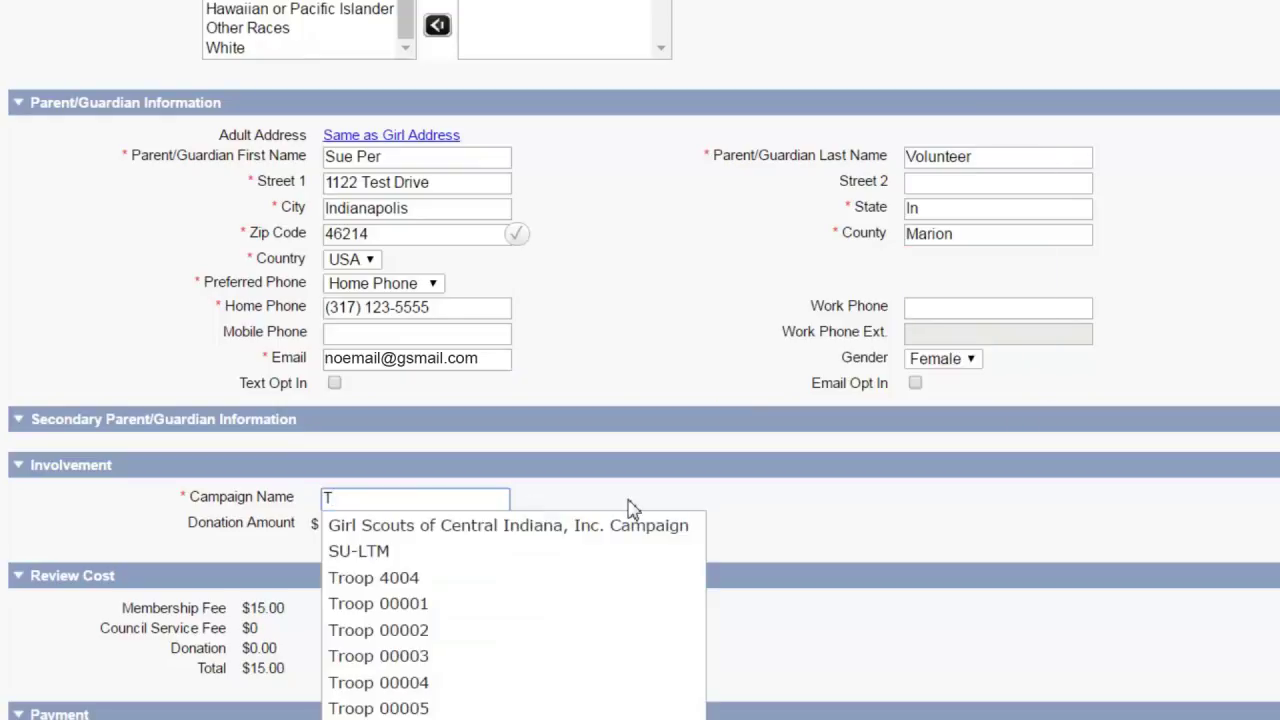
{"action": "type", "text": "roop"}
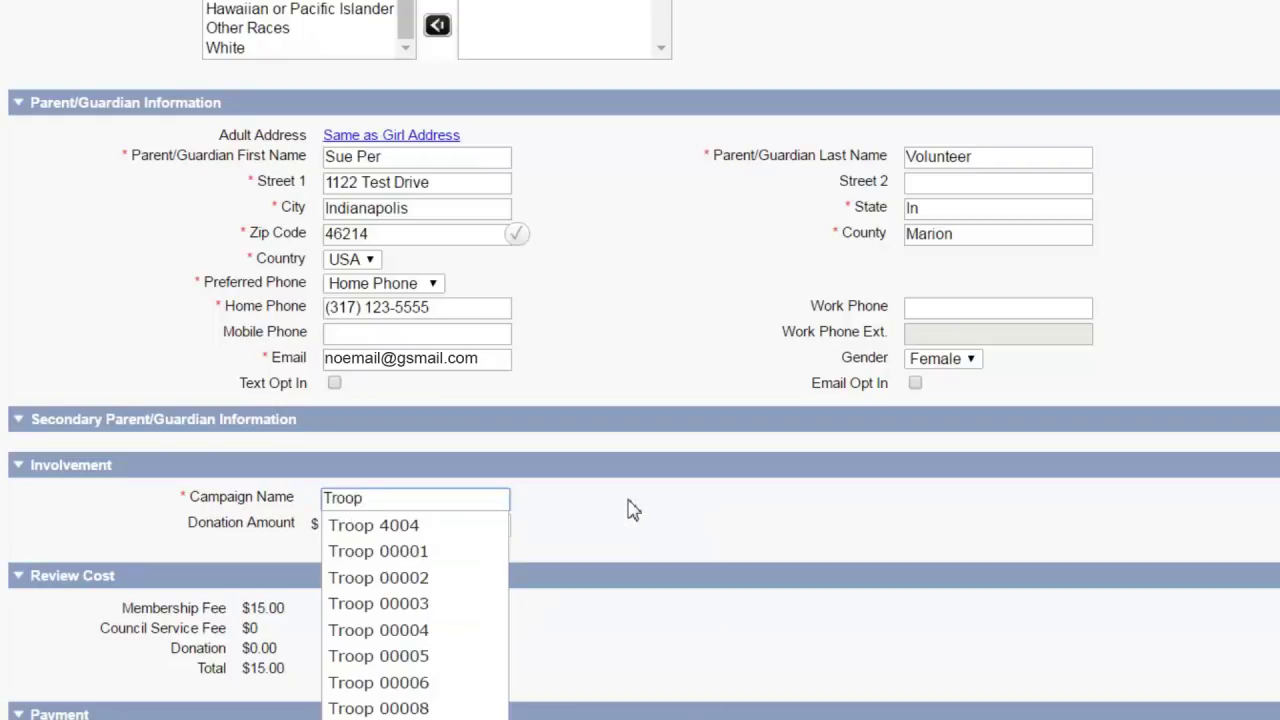
{"action": "type", "text": " 0334"}
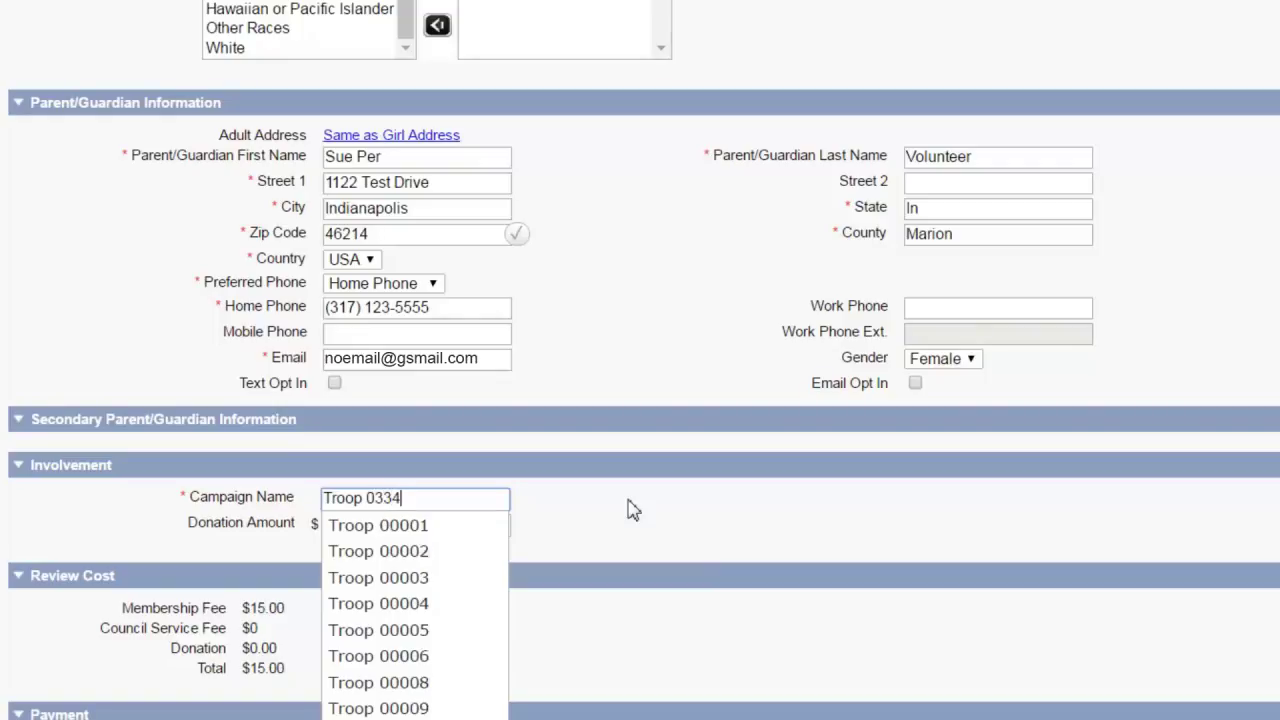
{"action": "type", "text": "5"}
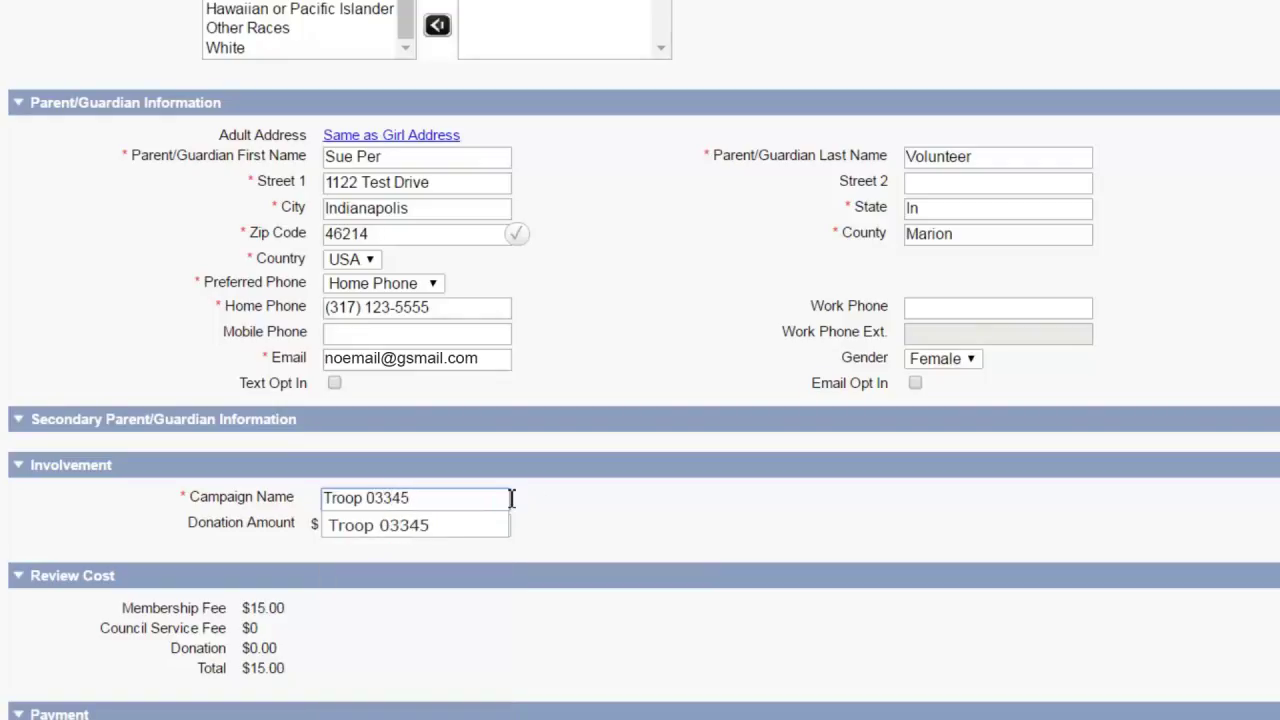
{"action": "left_click", "coordinate": [413, 536]}
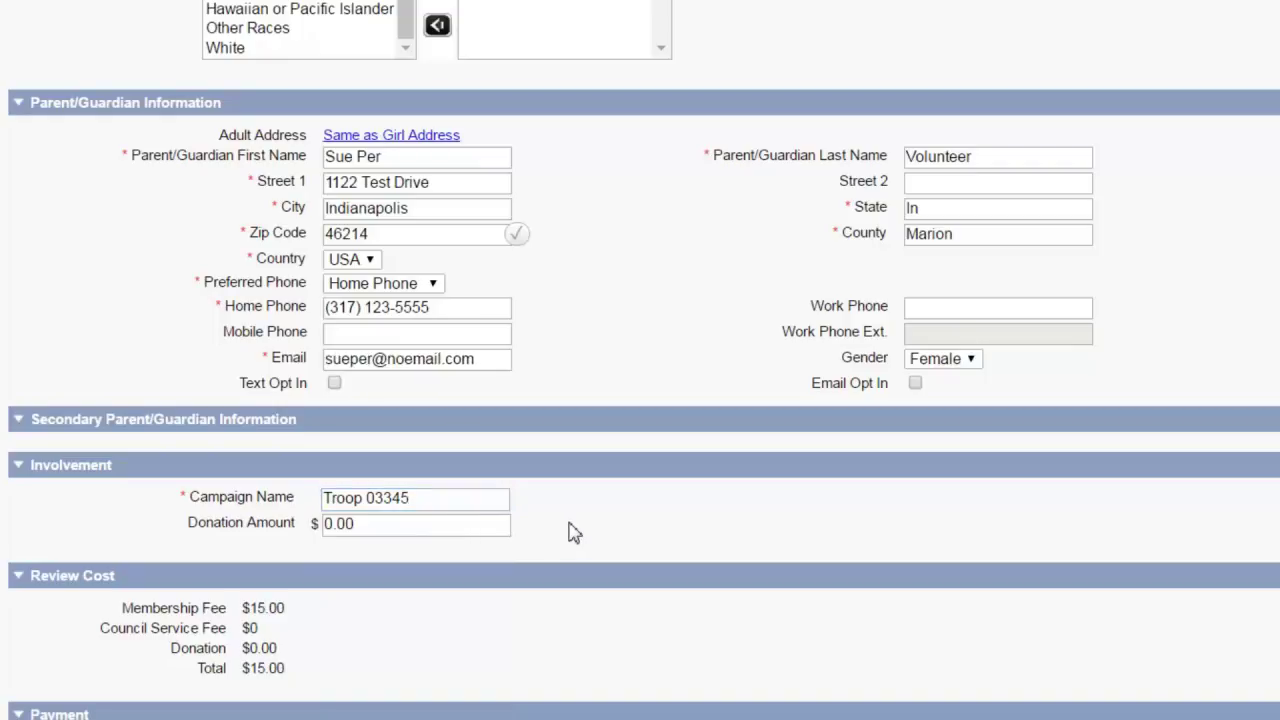
- Choose Cash/Check payment and enter a test receipt number and the check number
{"action": "scroll", "coordinate": [575, 533], "scroll_direction": "down", "scroll_amount": 1}
{"action": "scroll", "coordinate": [560, 535], "scroll_direction": "down", "scroll_amount": 2}
{"action": "scroll", "coordinate": [563, 535], "scroll_direction": "down", "scroll_amount": 1}
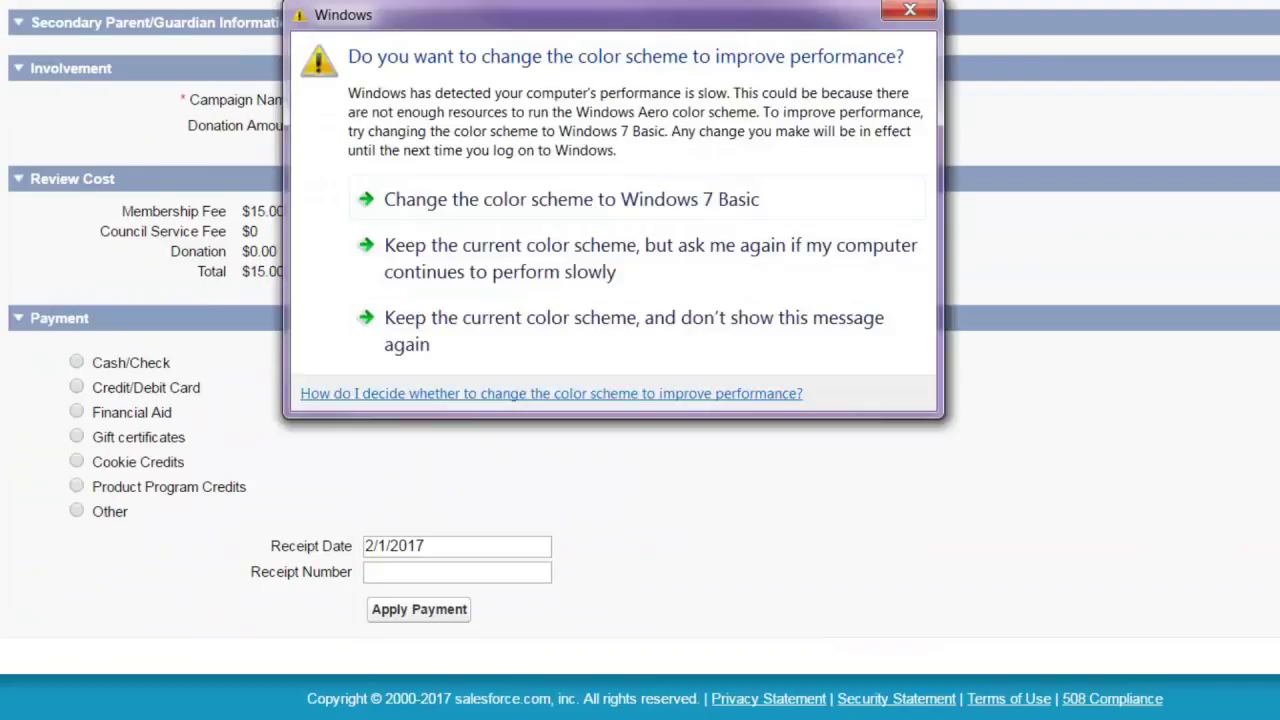
{"action": "left_click", "coordinate": [918, 12]}
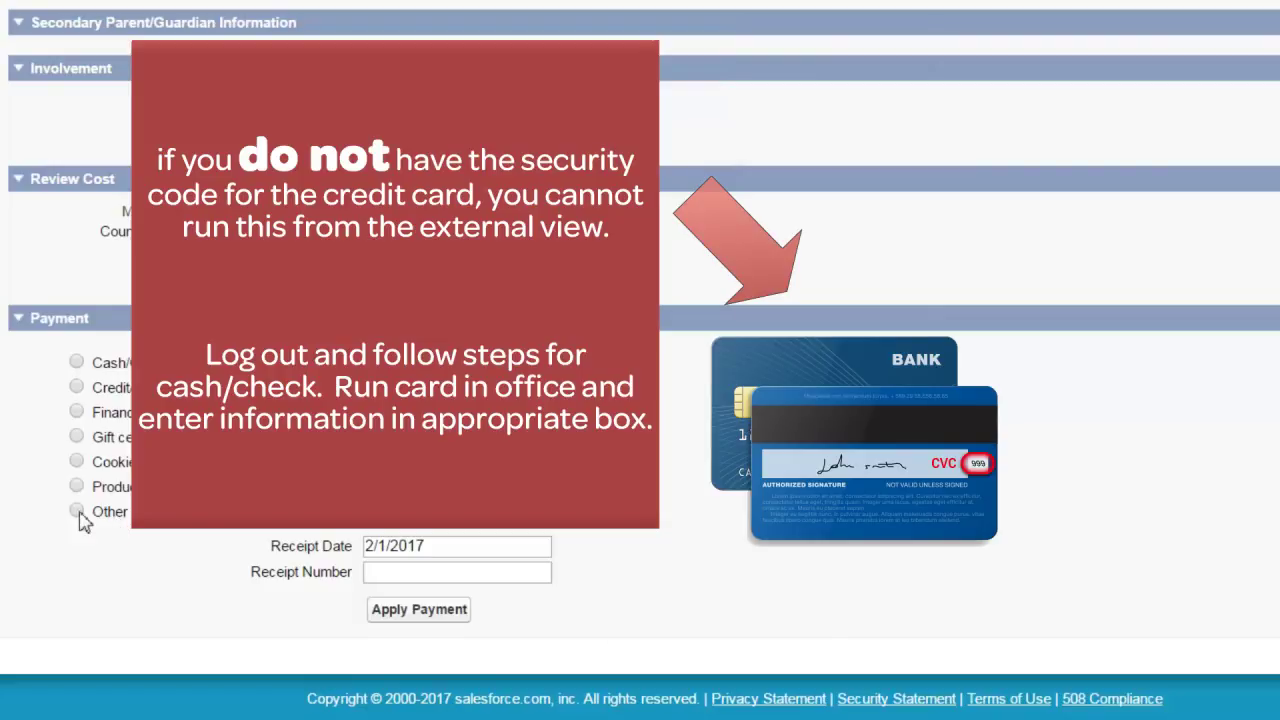
{"action": "left_click", "coordinate": [77, 364]}
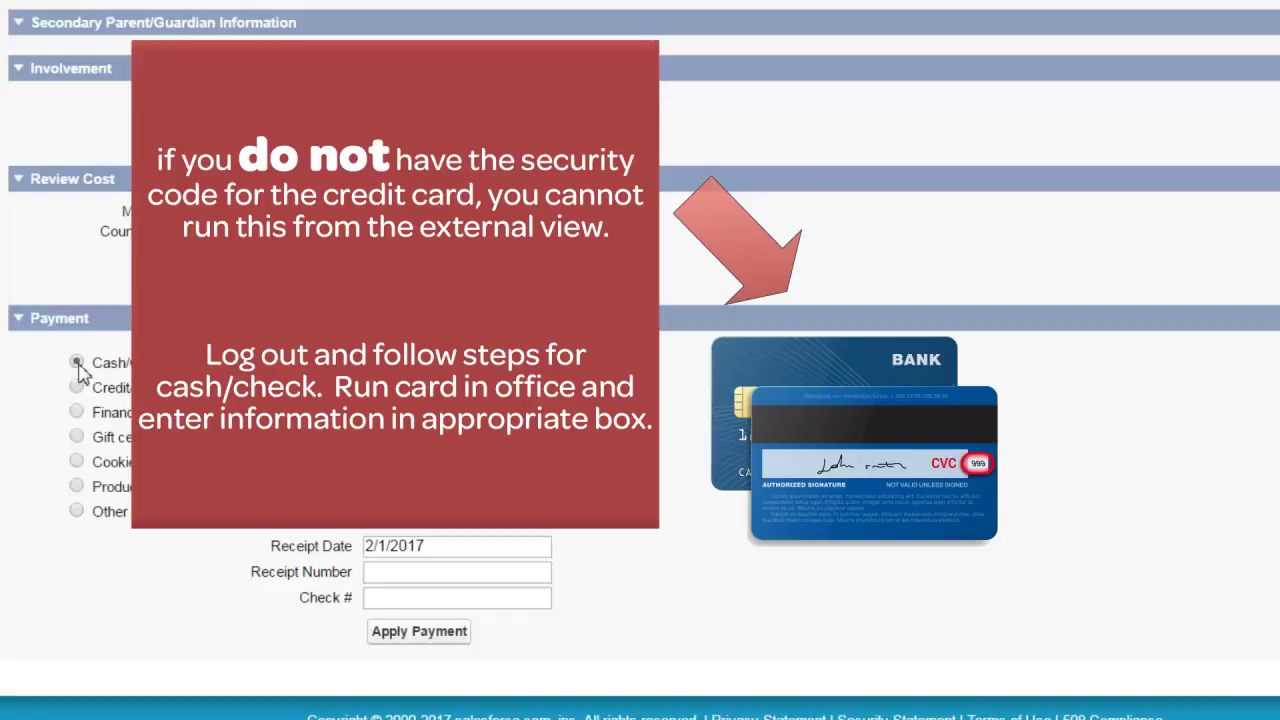
{"action": "left_click", "coordinate": [392, 575]}
{"action": "type", "text": "Meg's test"}
{"action": "left_click", "coordinate": [455, 598]}
{"action": "type", "text": "1222"}
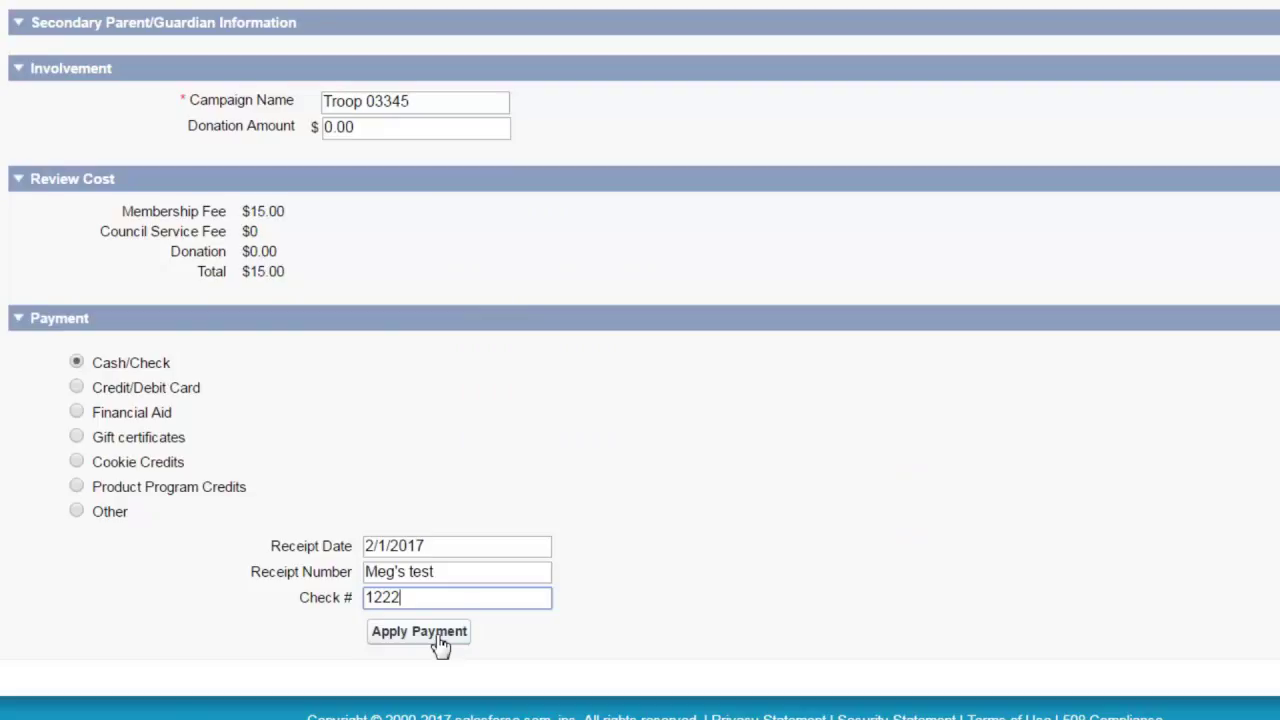
- Apply the payment to save the new girl member
{"action": "left_click", "coordinate": [441, 643]}
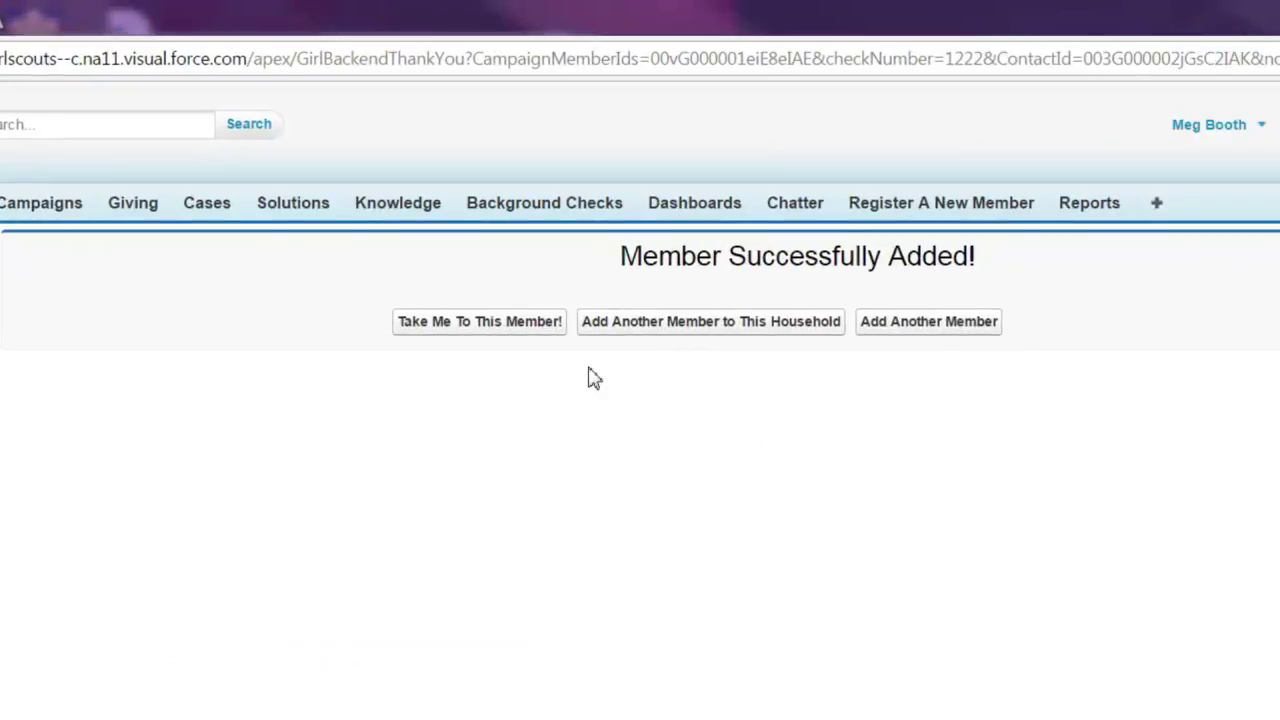